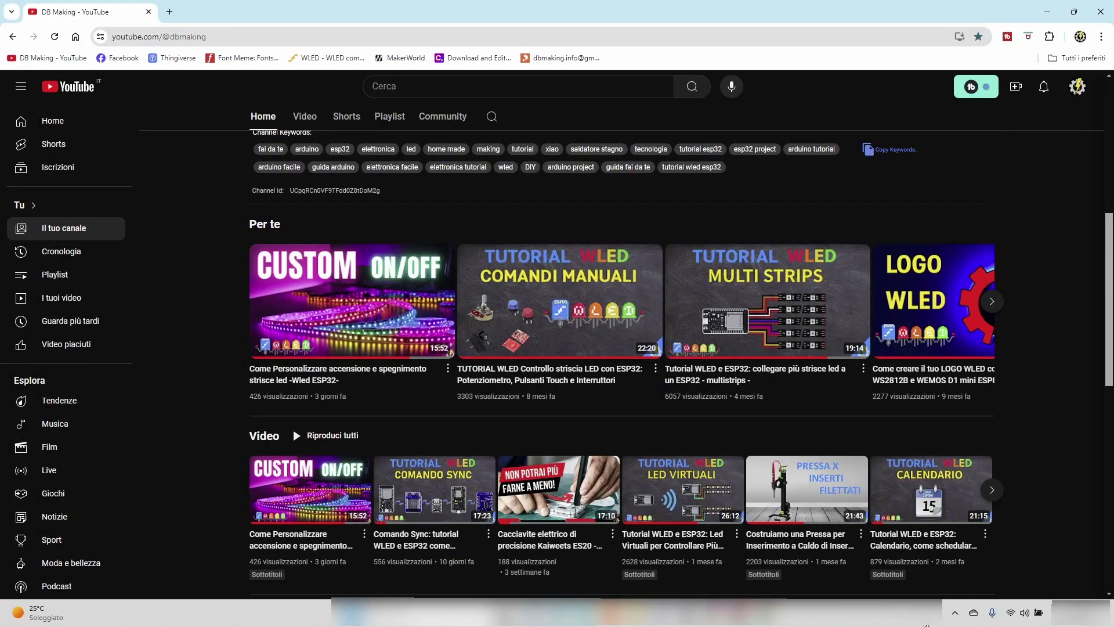
- Connect the PC to the open WLED_7C5B50 Wi-Fi network from the Windows network tray
left_click(1011, 612)
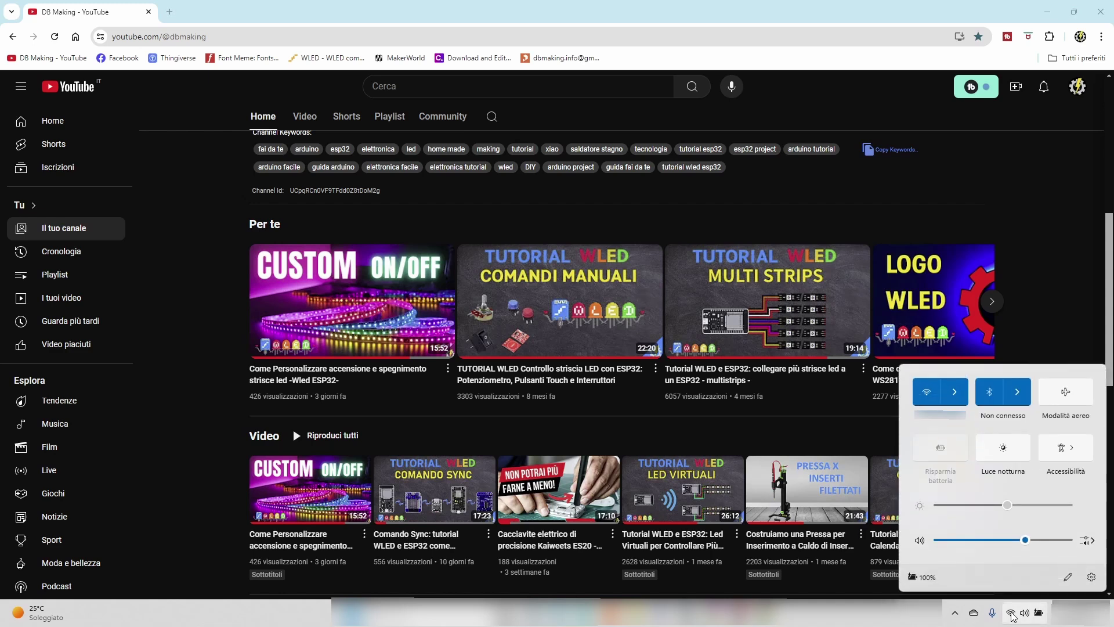
left_click(954, 392)
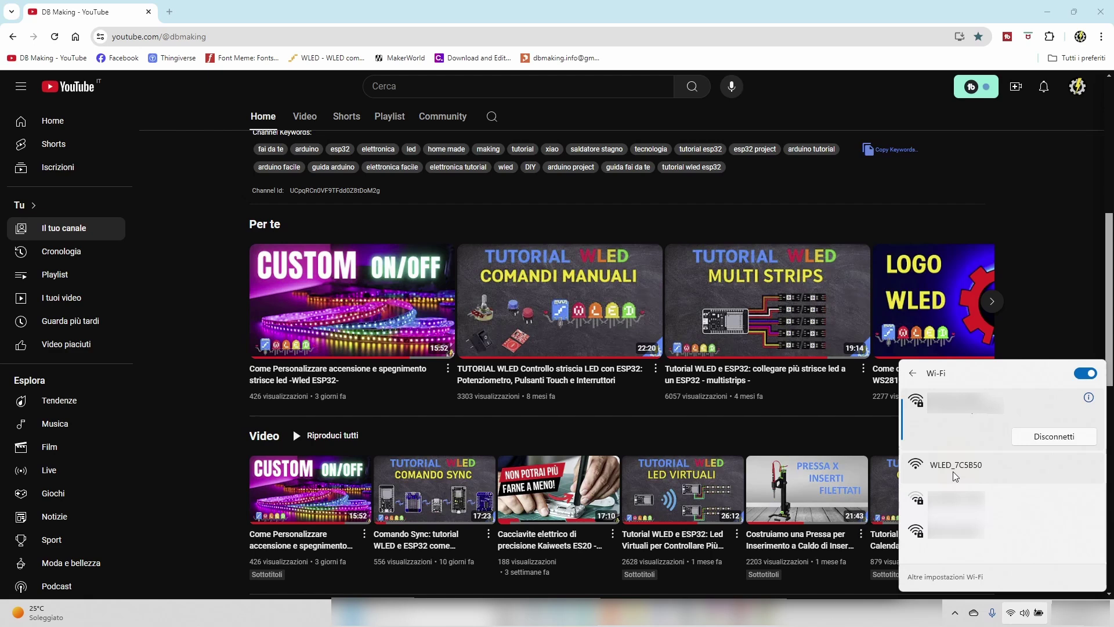
left_click(955, 476)
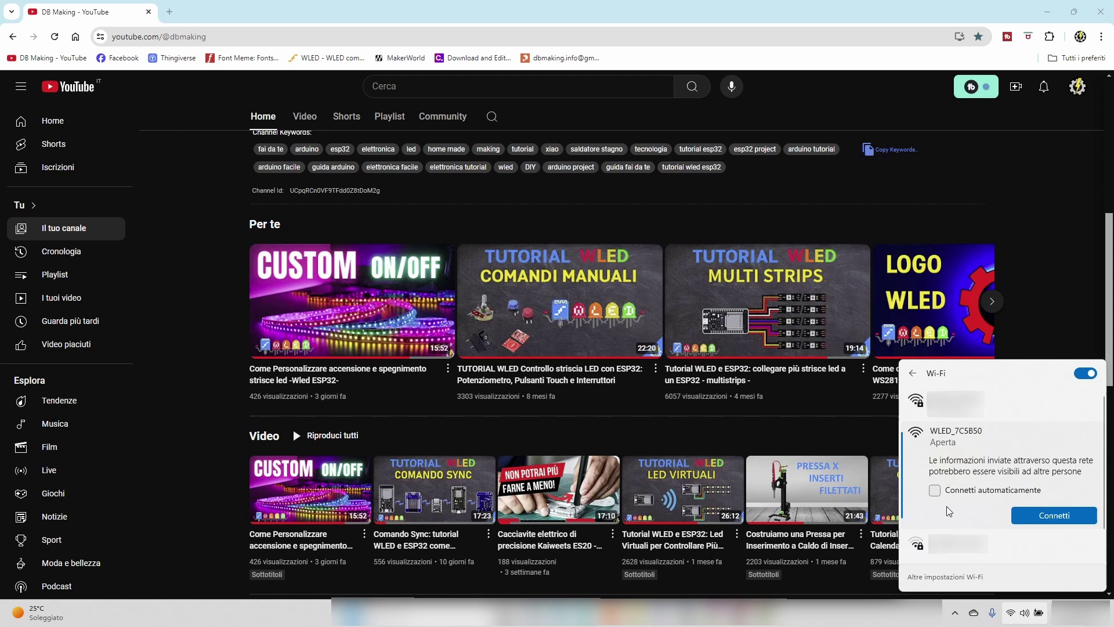
left_click(1051, 516)
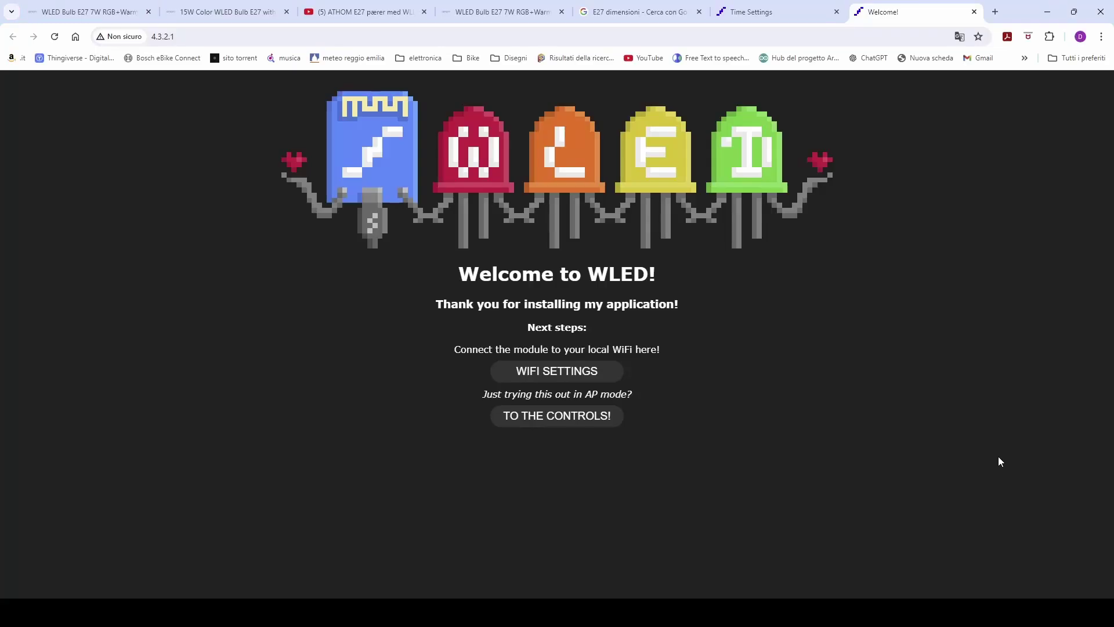
- Enter the home Wi-Fi name and password, change the mDNS name to lamp15w, and save
left_click(560, 372)
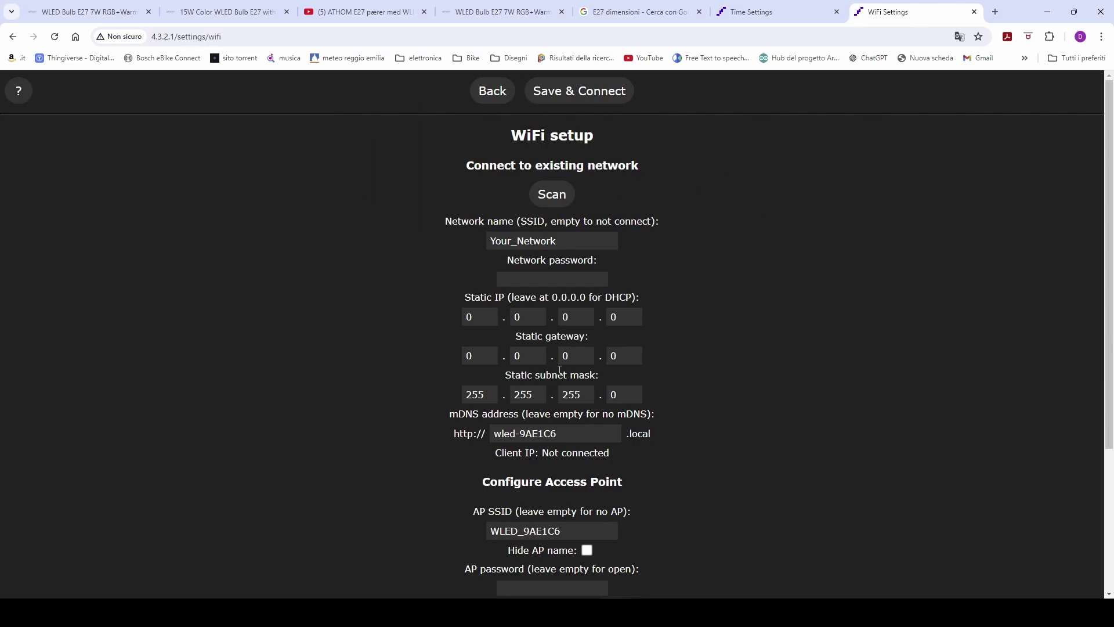
left_click_drag(557, 241, 476, 235)
key("ctrl+v")
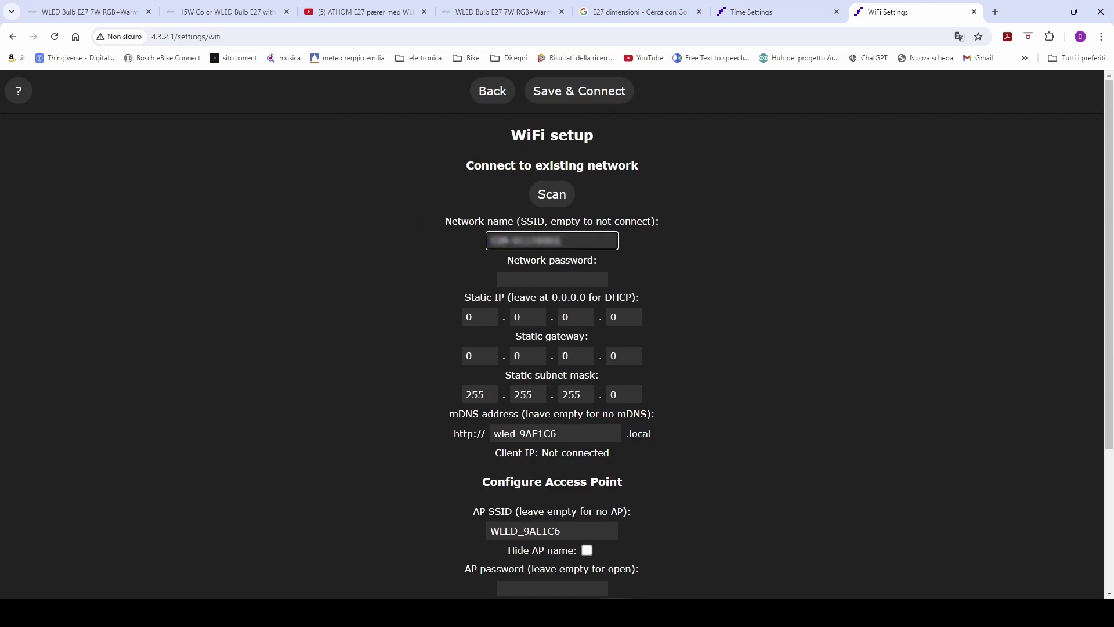
left_click(520, 280)
key("ctrl+v")
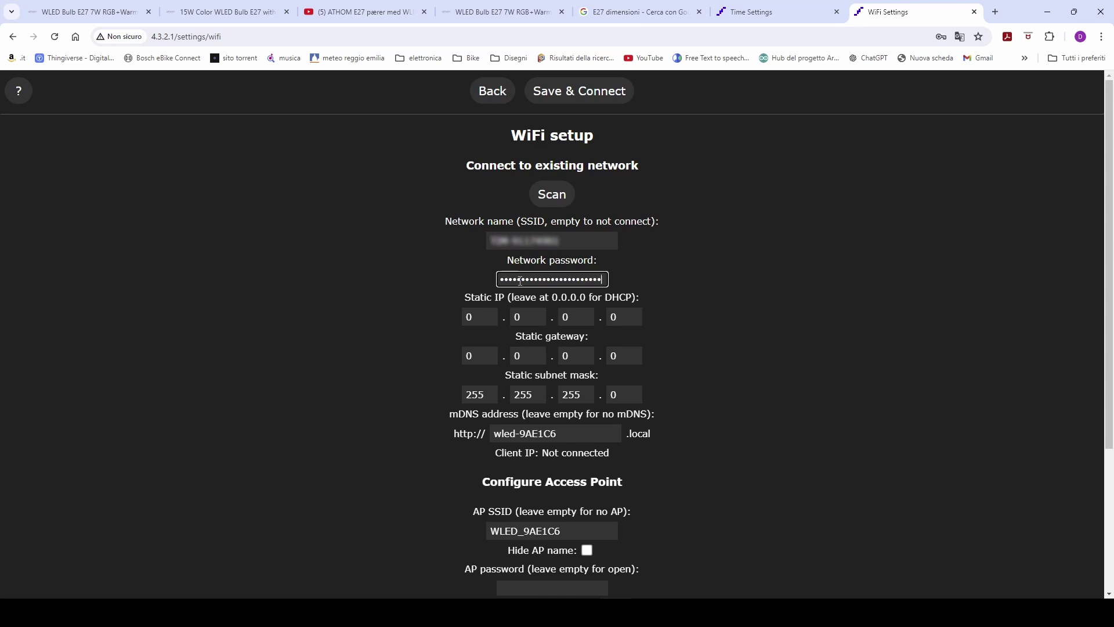
left_click(547, 433)
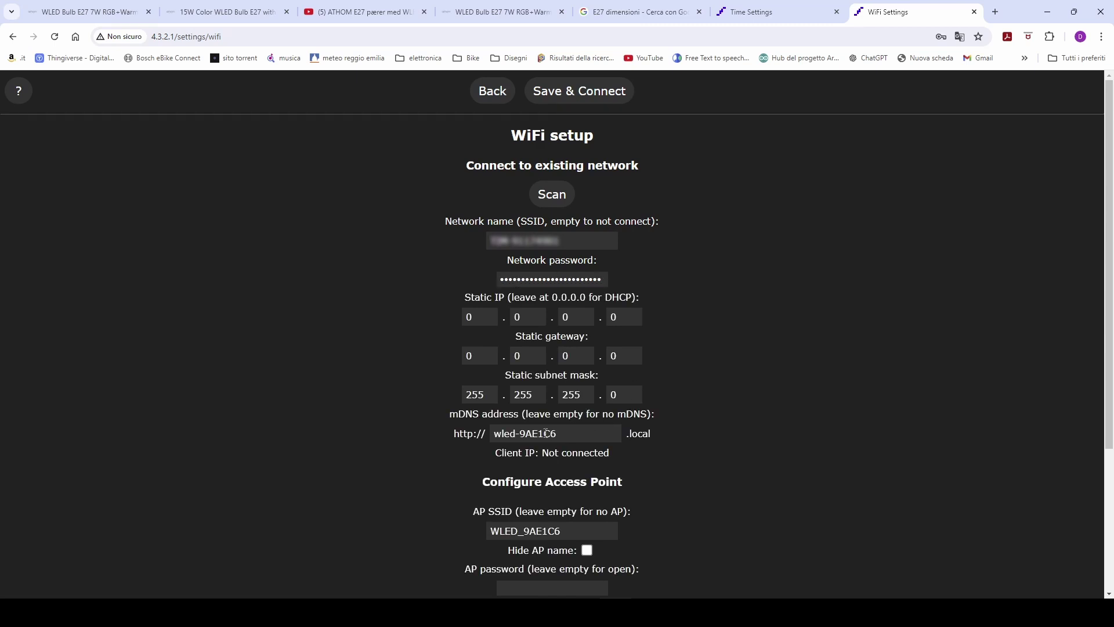
left_click_drag(570, 437, 516, 436)
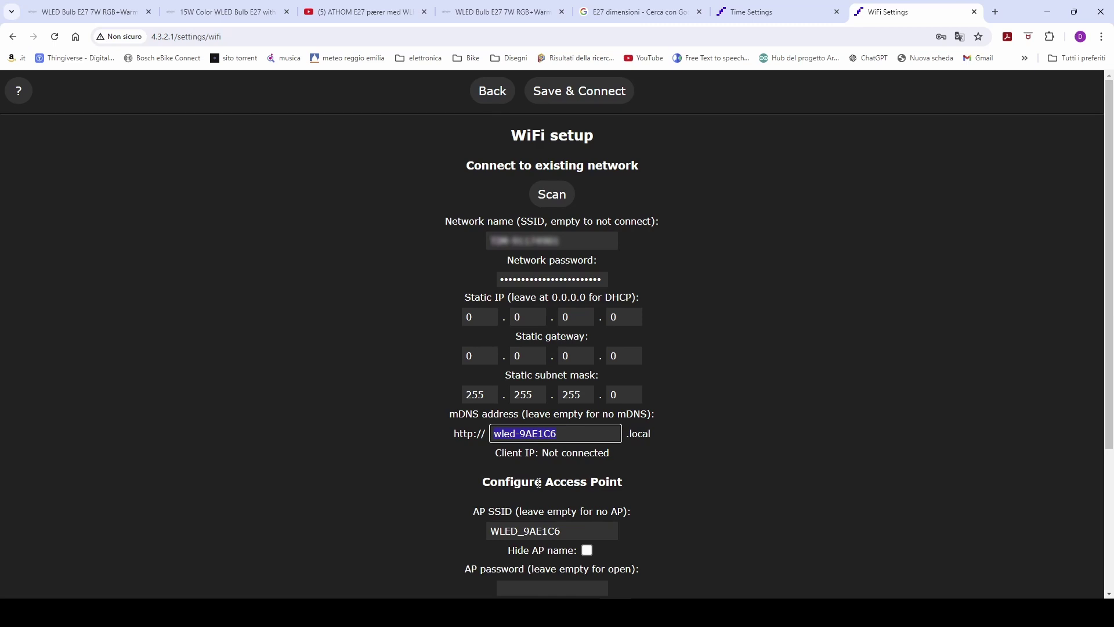
type("lamp")
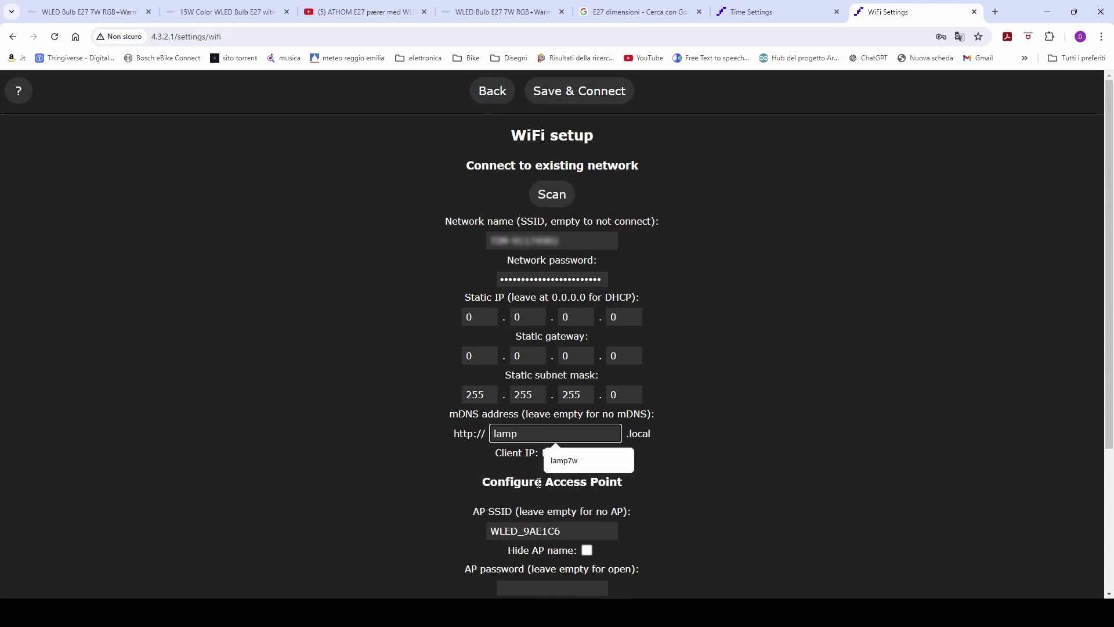
type("15w")
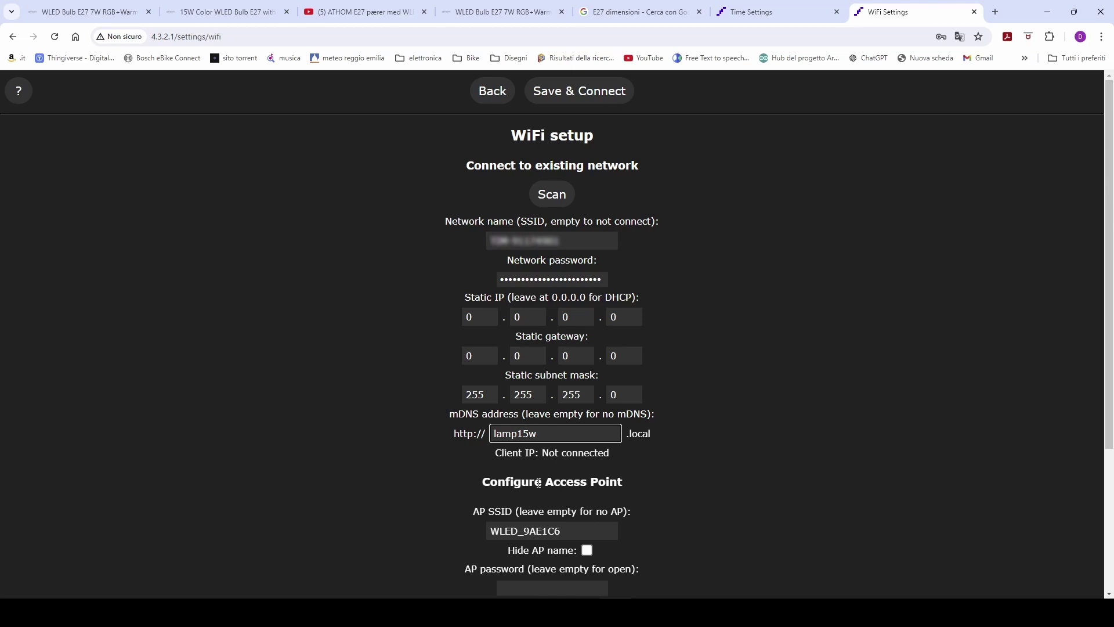
left_click(601, 98)
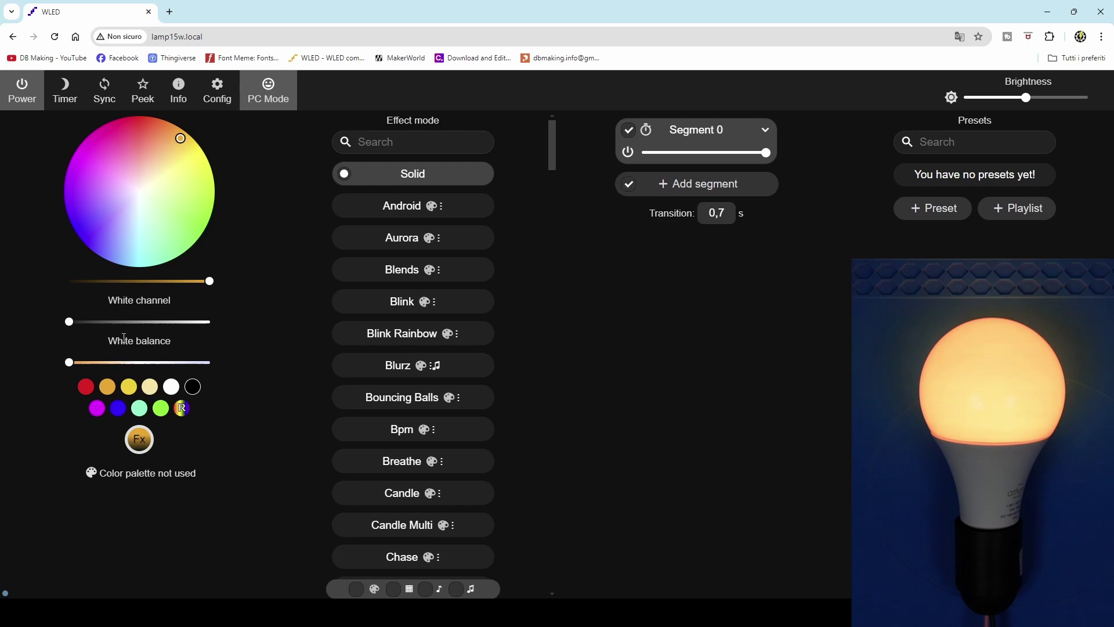
- Raise the White channel and White balance sliders to full, then return both to minimum
left_click_drag(70, 321, 217, 331)
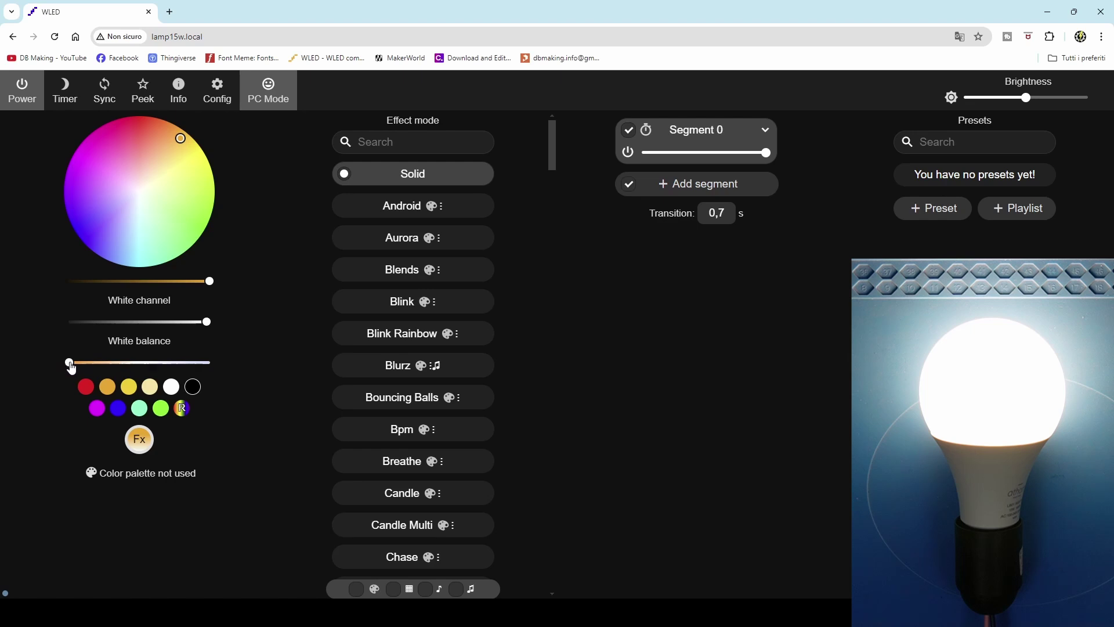
left_click_drag(70, 363, 137, 363)
left_click_drag(137, 364, 221, 372)
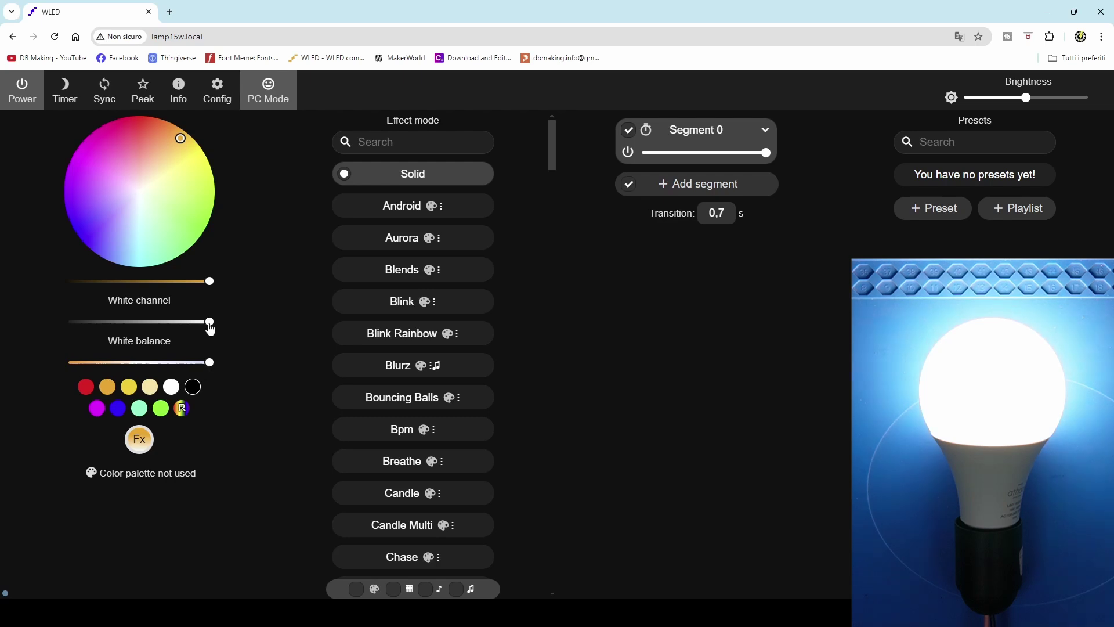
left_click_drag(206, 321, 69, 321)
left_click_drag(218, 368, 42, 347)
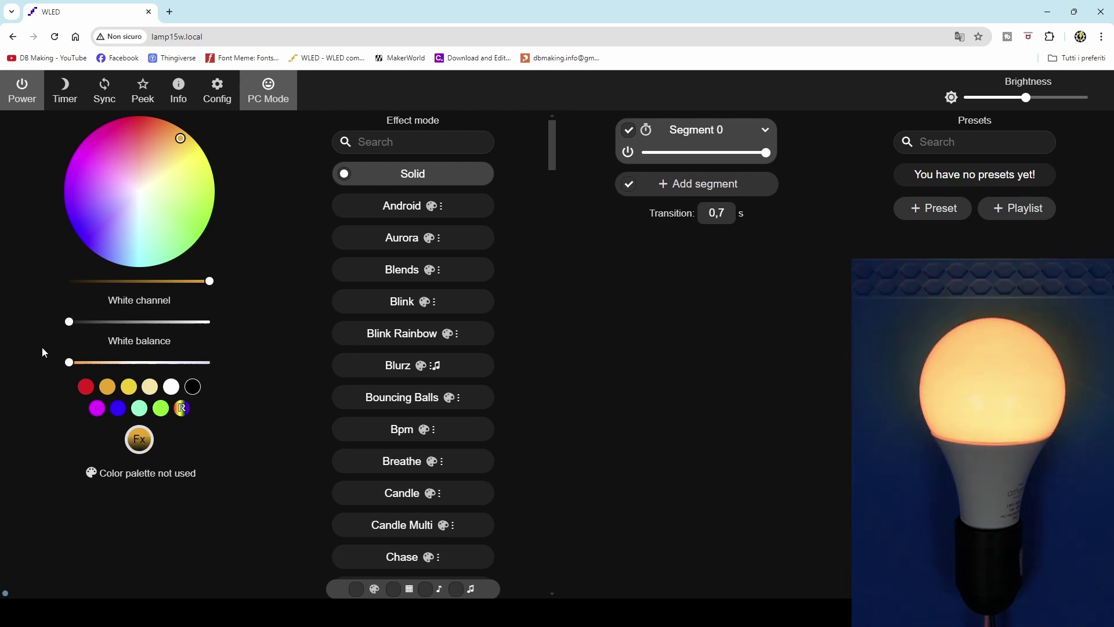
- Cycle the bulb through the red, yellow, turquoise and green colour presets
left_click(86, 386)
left_click(105, 383)
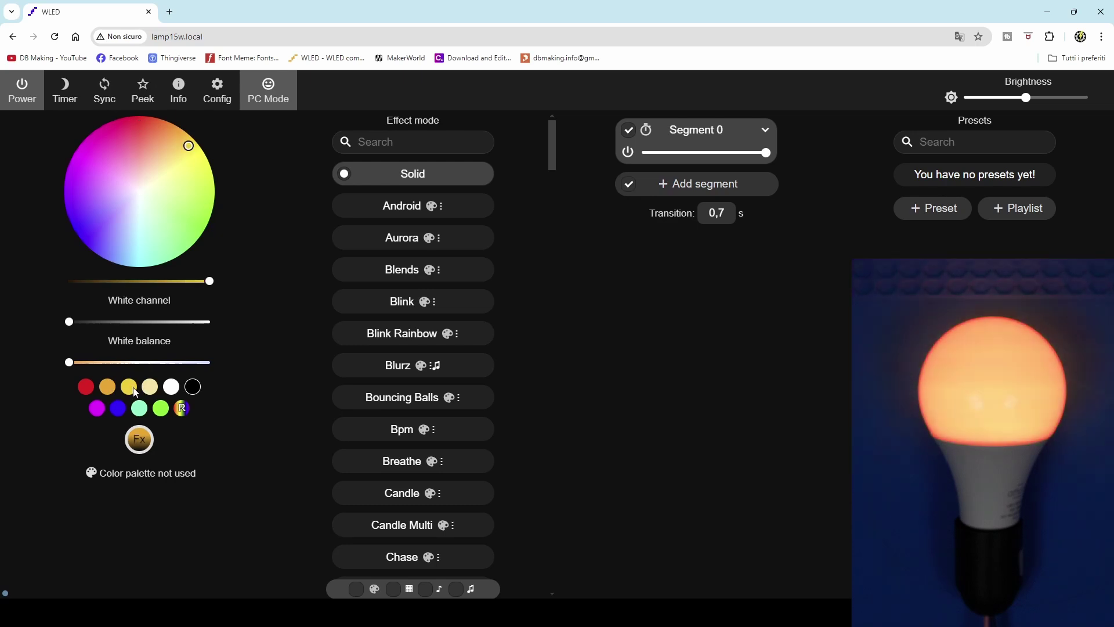
left_click(98, 408)
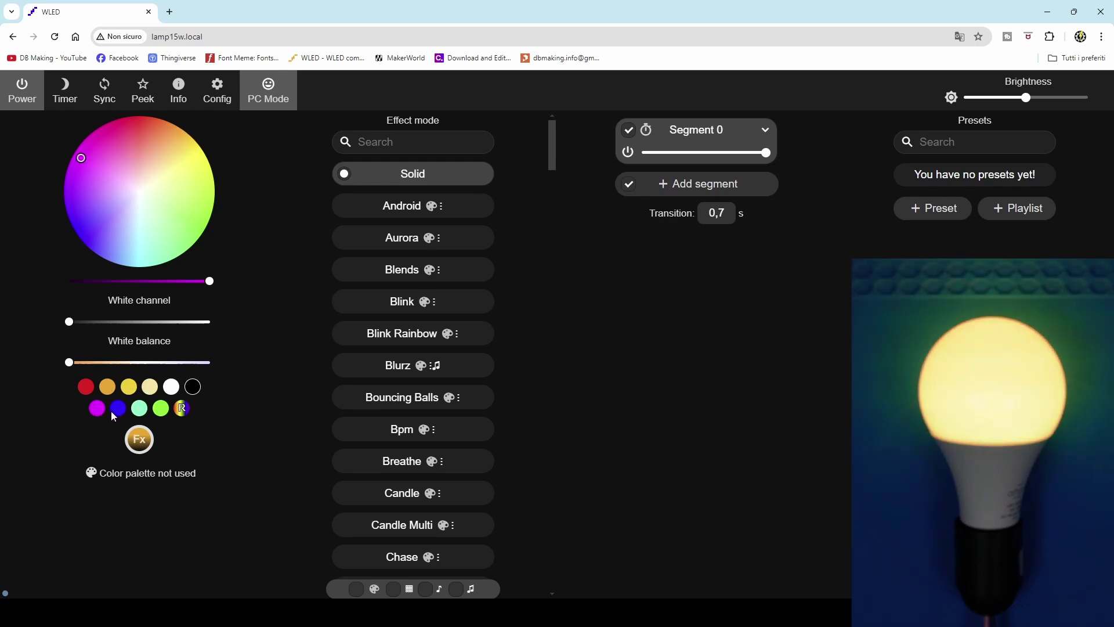
left_click(161, 408)
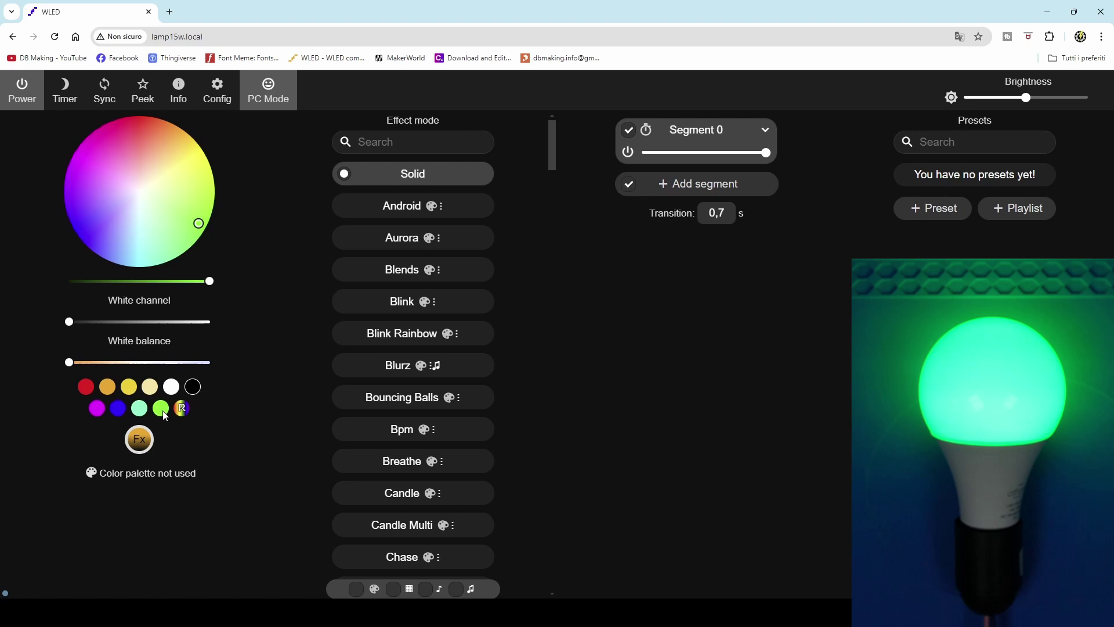
- Try the Android, Aurora, Blends, Blink Rainbow, Bouncing Balls and Candle effects
left_click(345, 205)
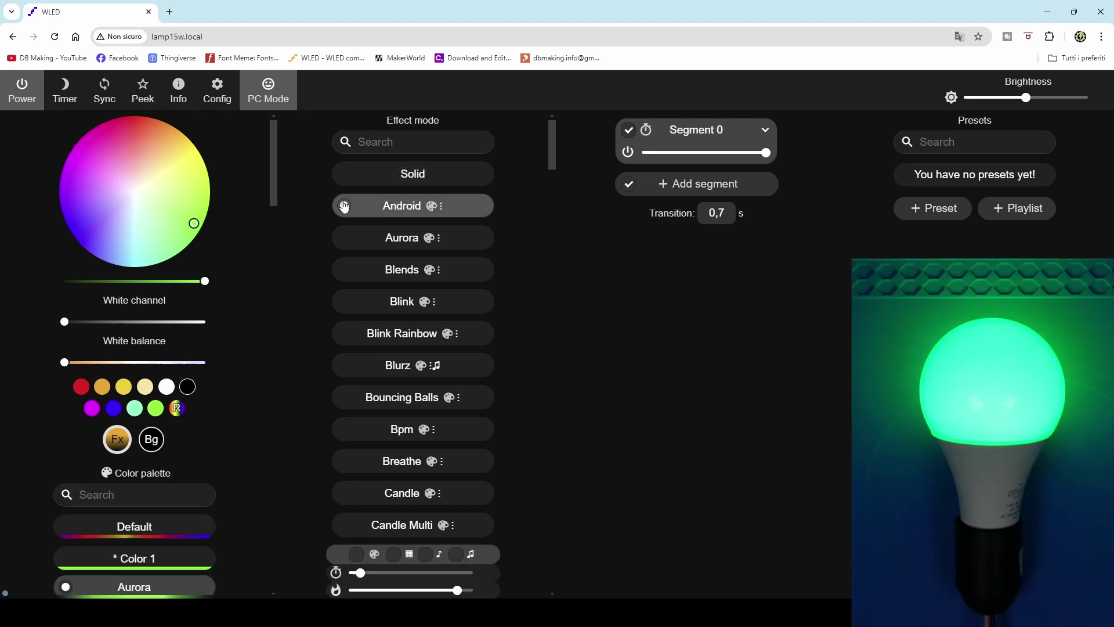
left_click(345, 239)
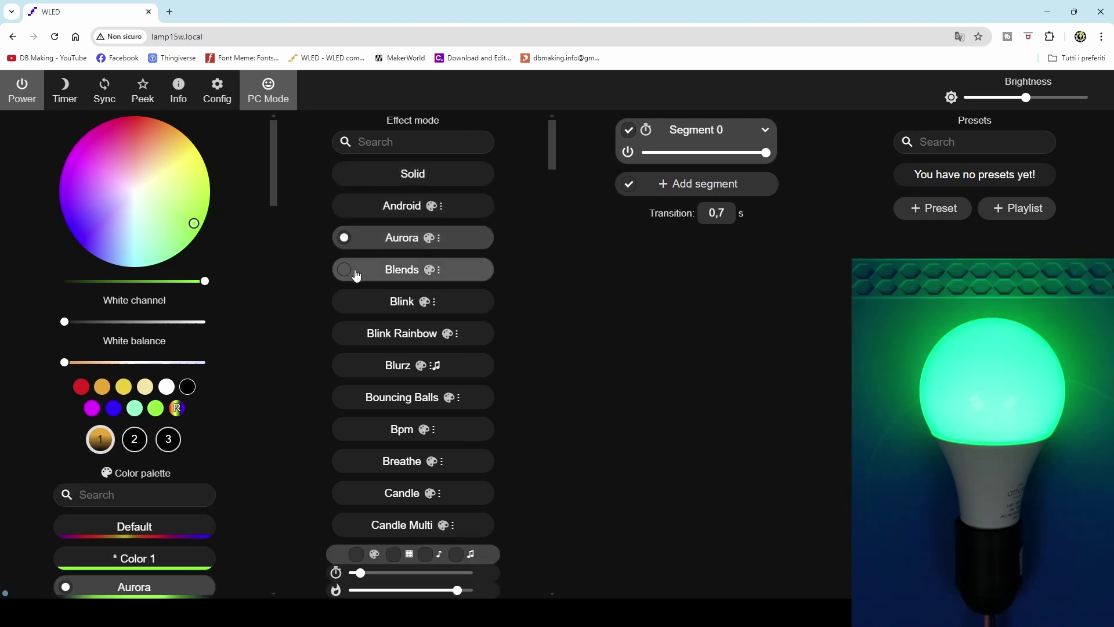
left_click(347, 270)
left_click(349, 335)
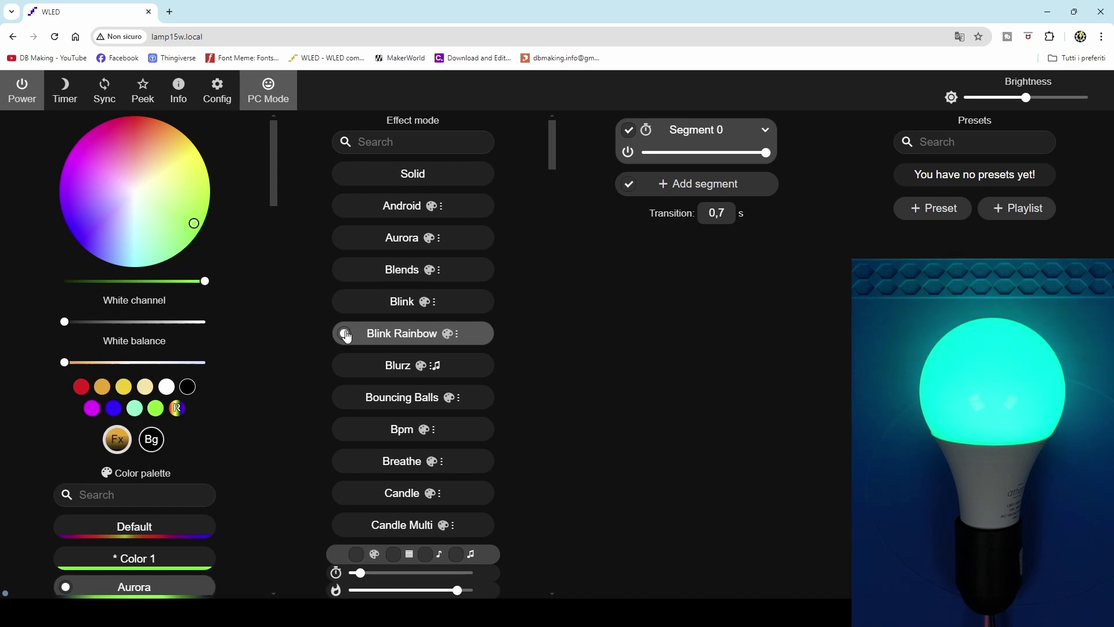
left_click(346, 399)
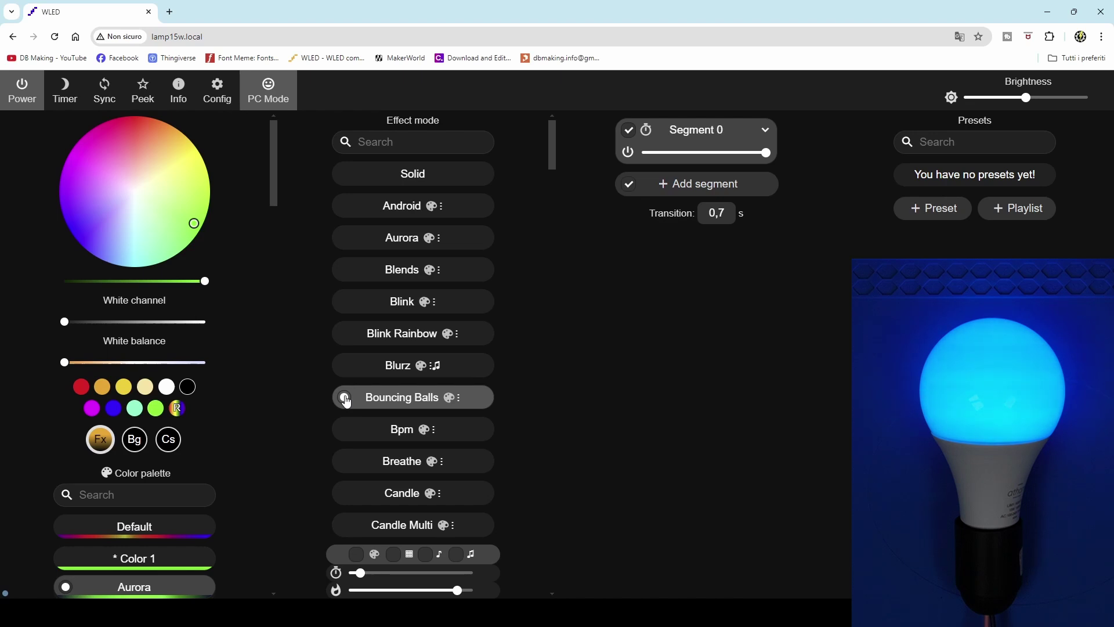
left_click(346, 398)
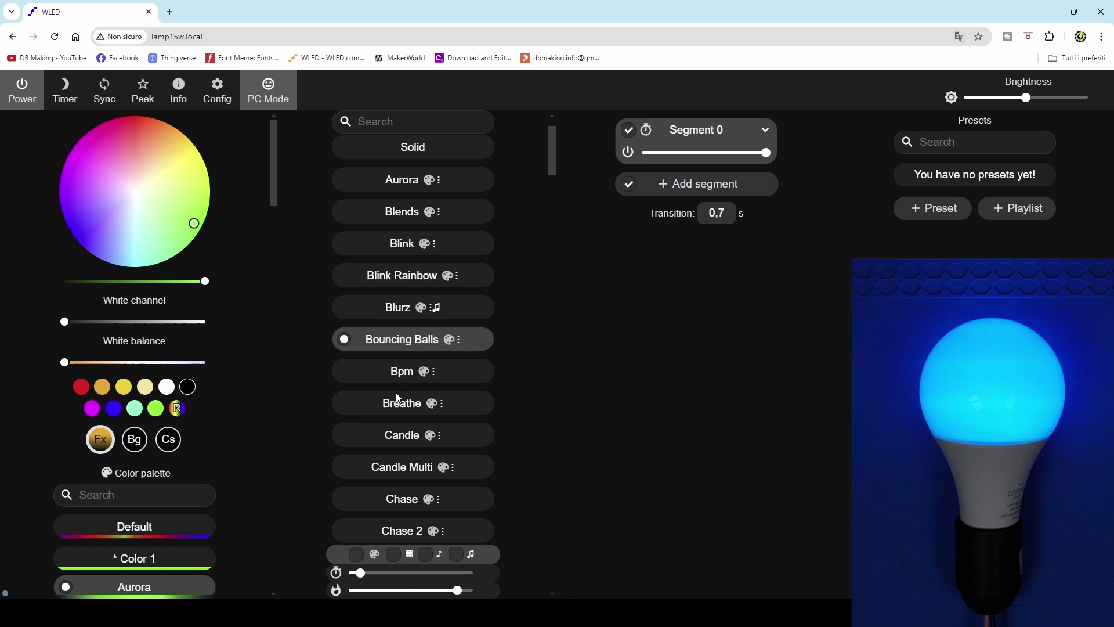
left_click(343, 437)
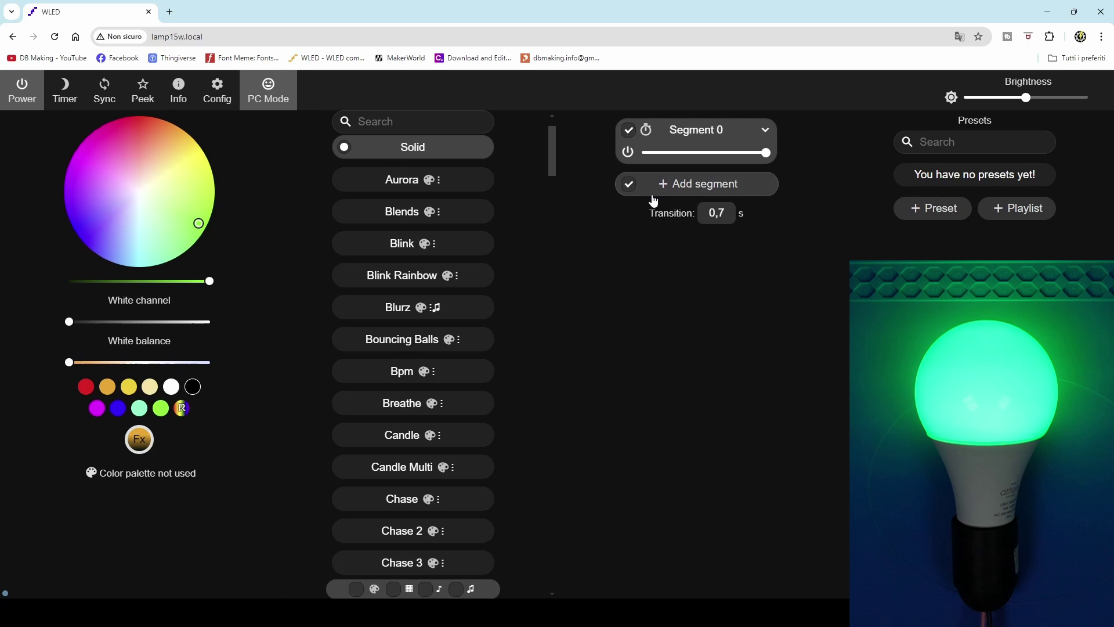
left_click(766, 130)
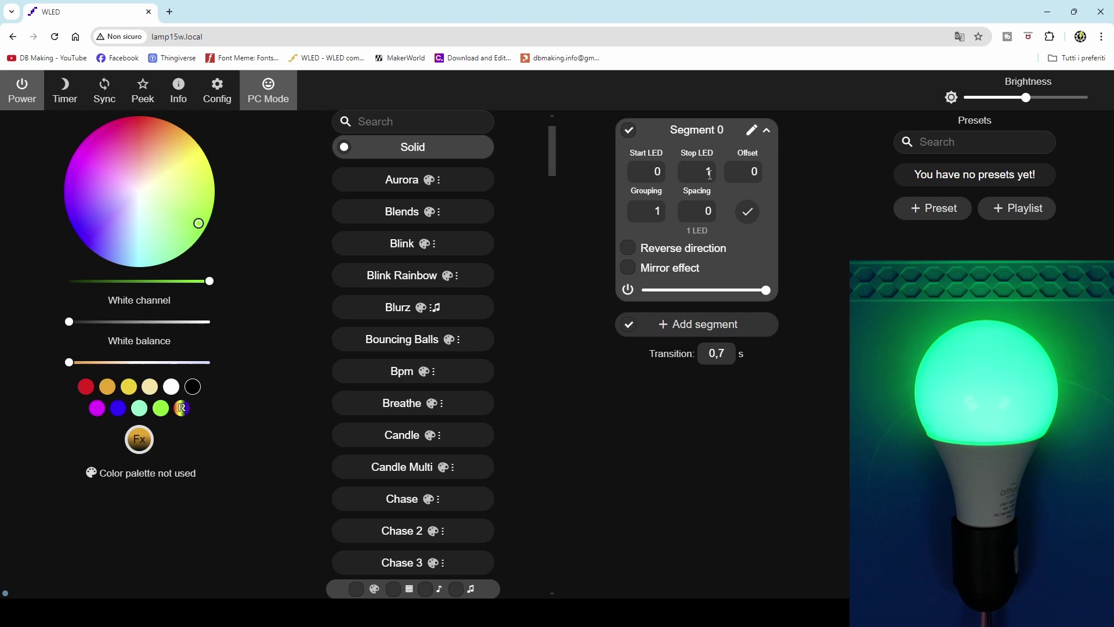
key("Return")
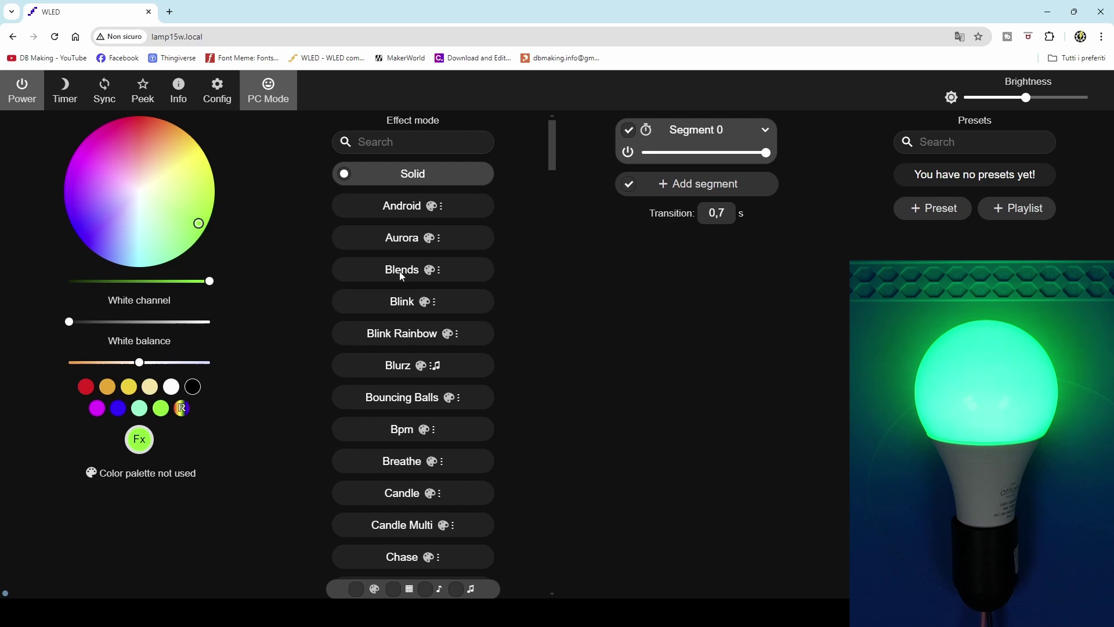
- In lamp15w's WiFi Setup, enter static IP 192.168.1.31 and static gateway 192.168.1.31
left_click(218, 98)
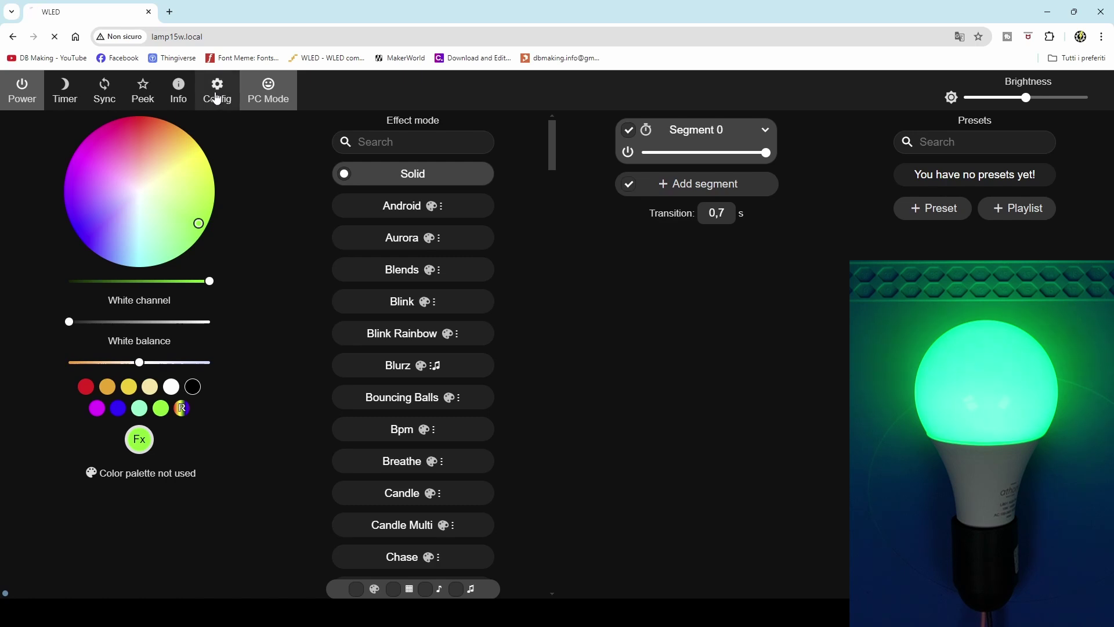
left_click(543, 177)
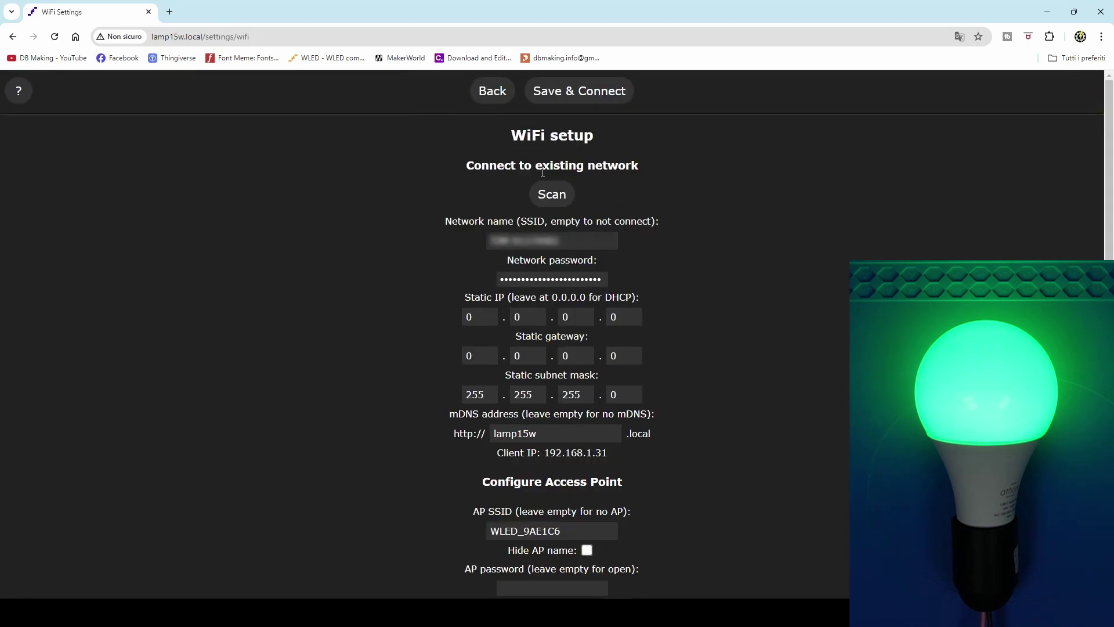
left_click(468, 317)
key("Tab")
type("168")
key("Tab")
type("1")
key("Tab")
type("31")
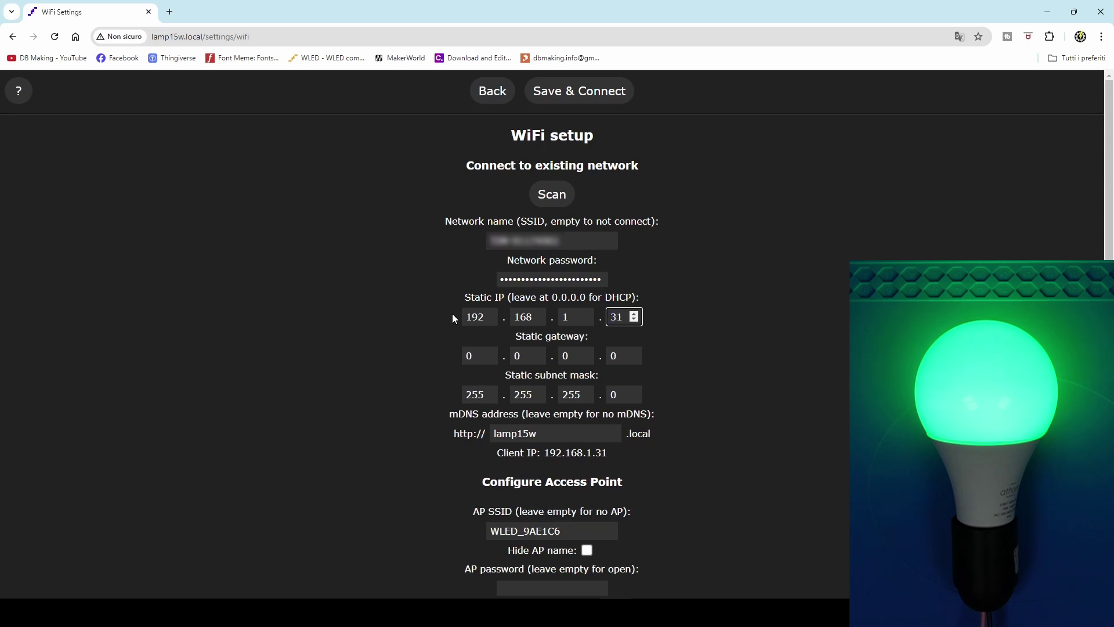
key("Tab")
type("192")
key("Tab")
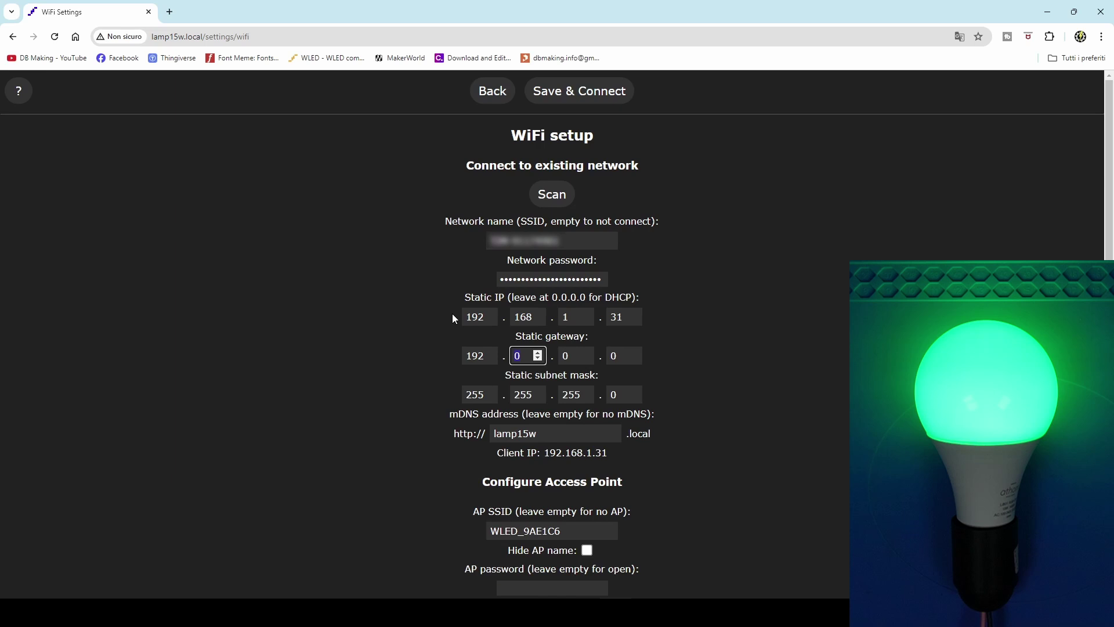
type("168")
key("Tab")
type("1")
key("Tab")
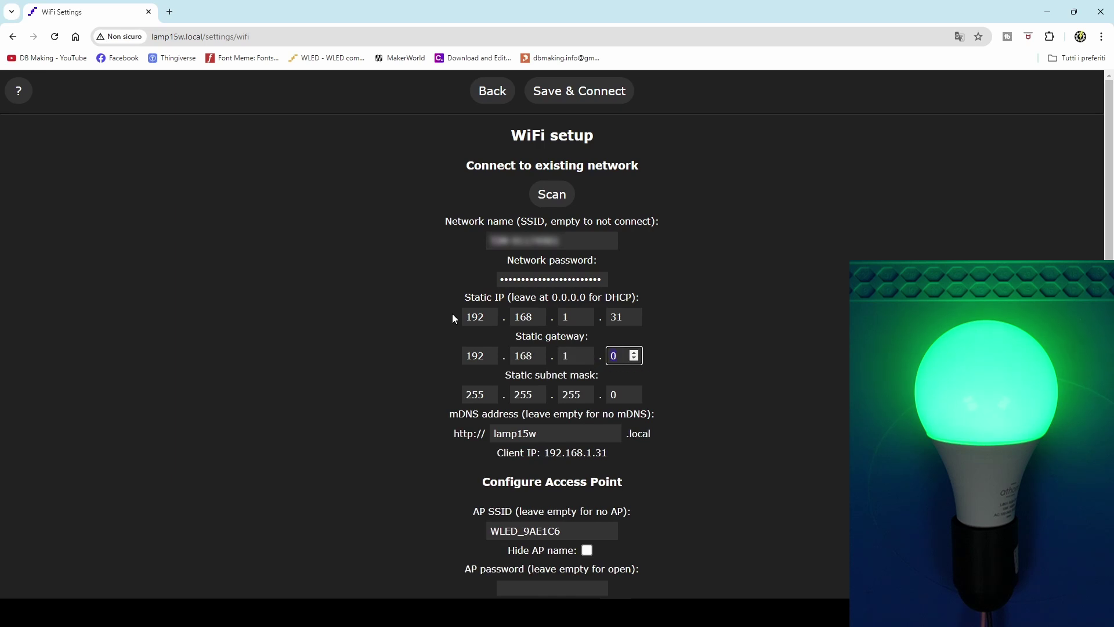
type("31")
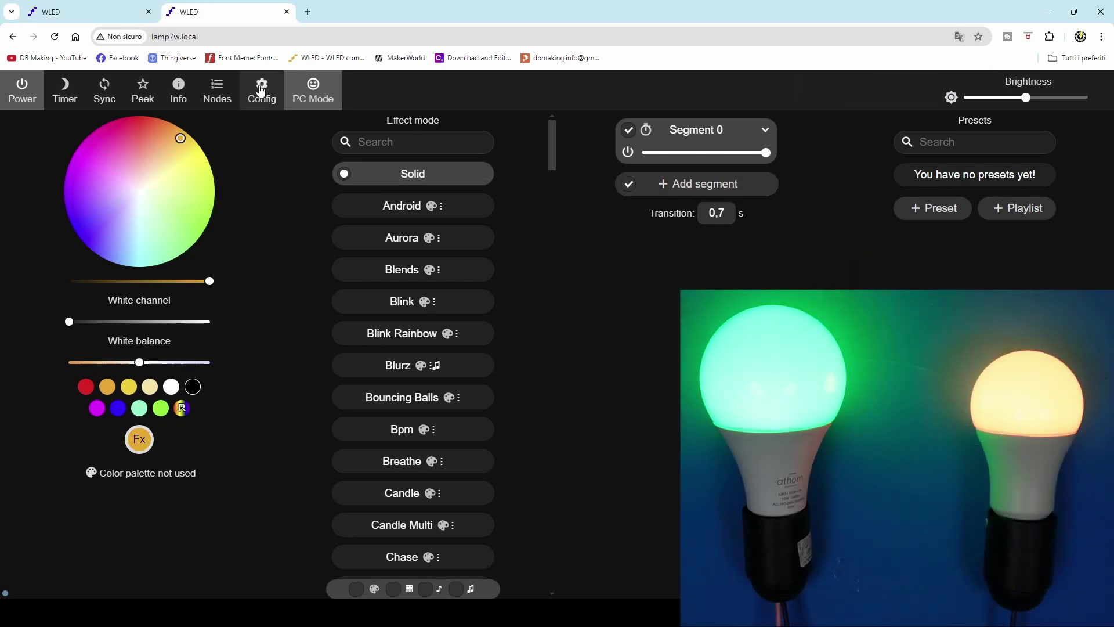
- Check lamp7w's static IP 192.168.1.28 in WiFi Setup, then turn its bulb red
left_click(262, 92)
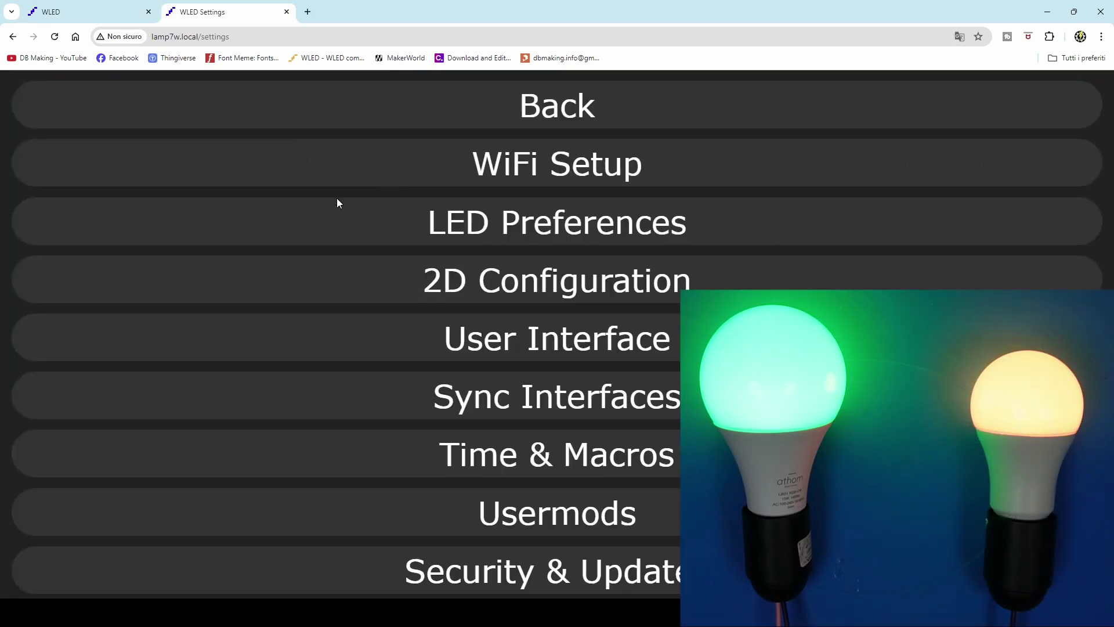
left_click(559, 165)
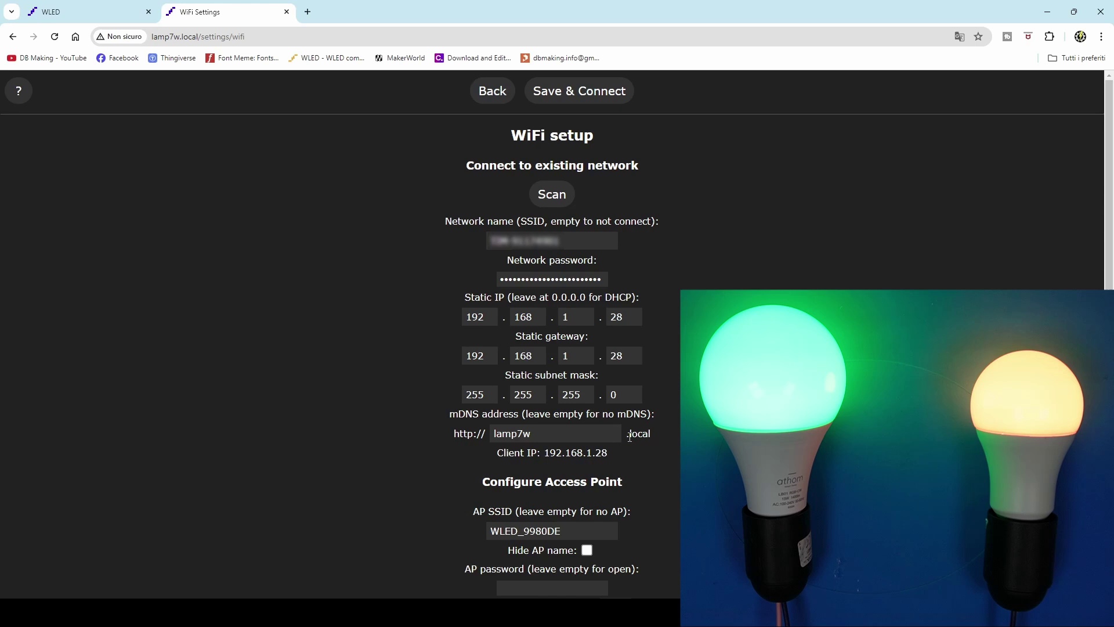
mouse_move(525, 355)
left_click(490, 93)
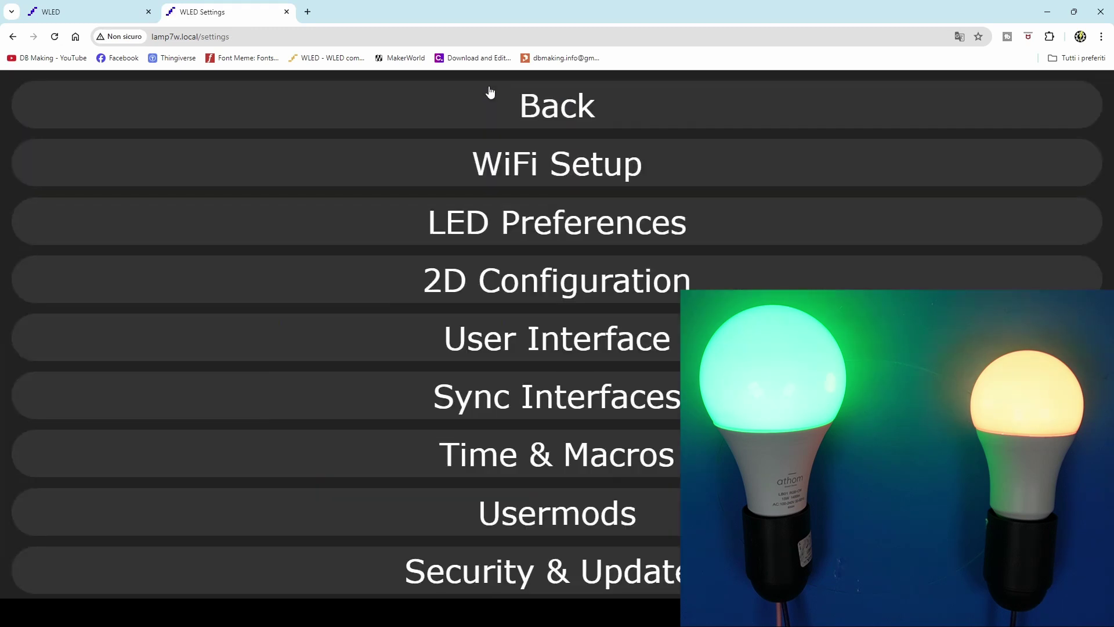
left_click(521, 130)
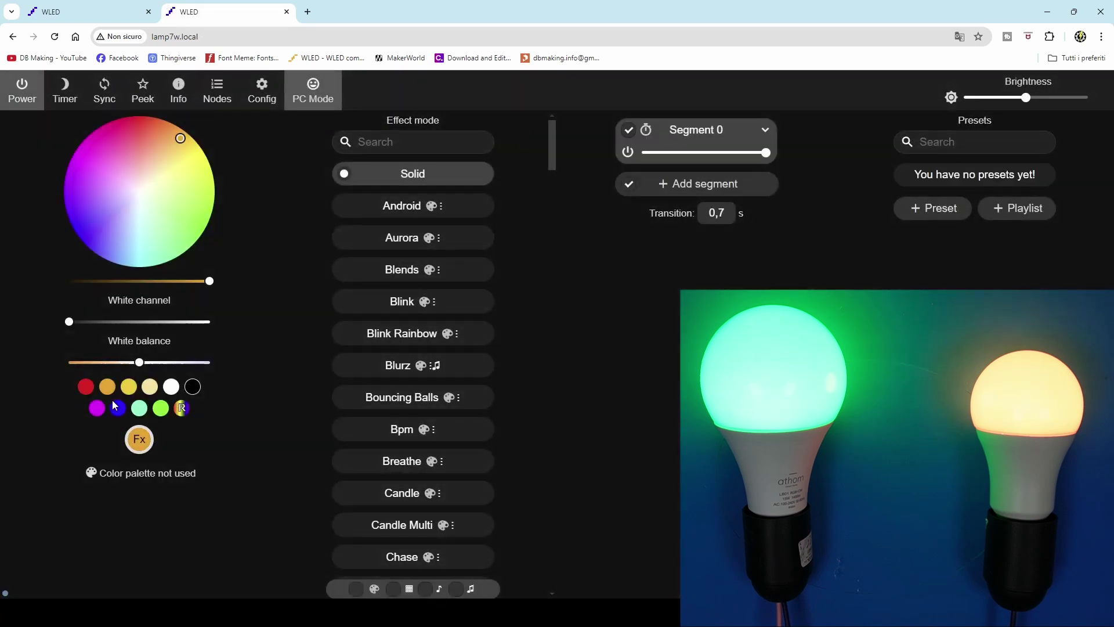
left_click(84, 386)
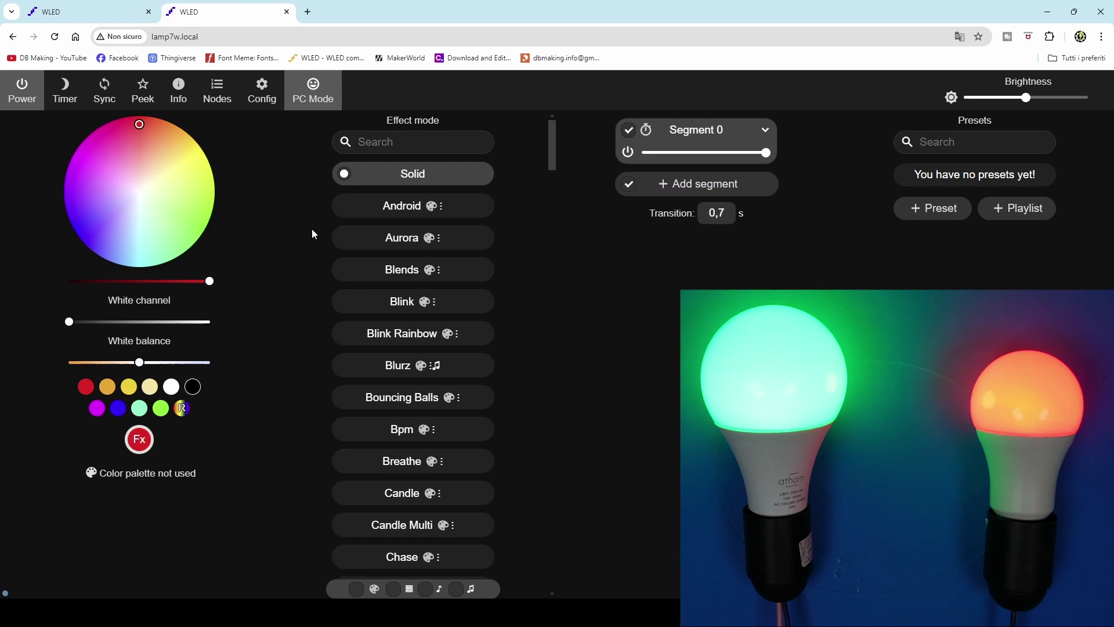
- Save lamp7w's timed light as 1 minute in Wait and set mode, then start the timer
left_click(262, 91)
left_click(579, 229)
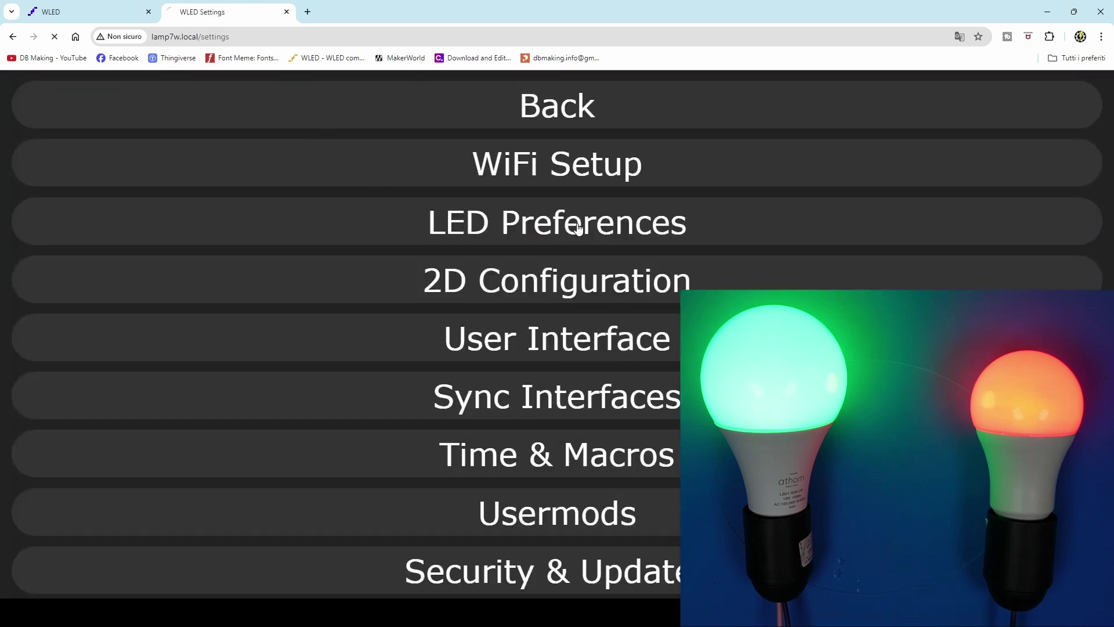
scroll(603, 271, "down", 3)
scroll(602, 273, "down", 6)
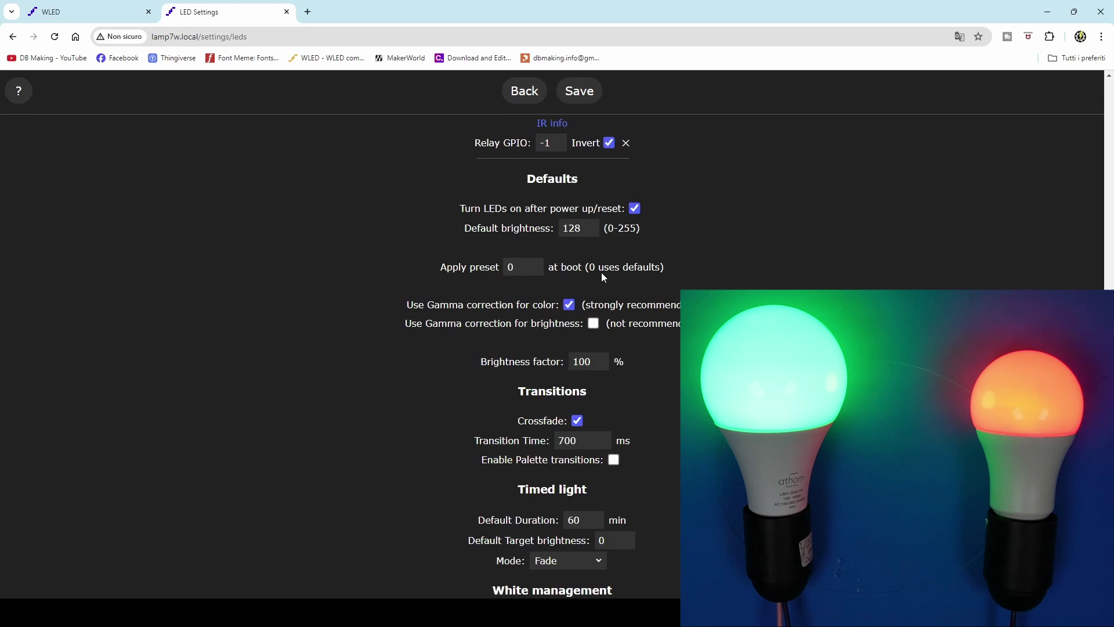
scroll(601, 272, "down", 2)
scroll(602, 273, "down", 1)
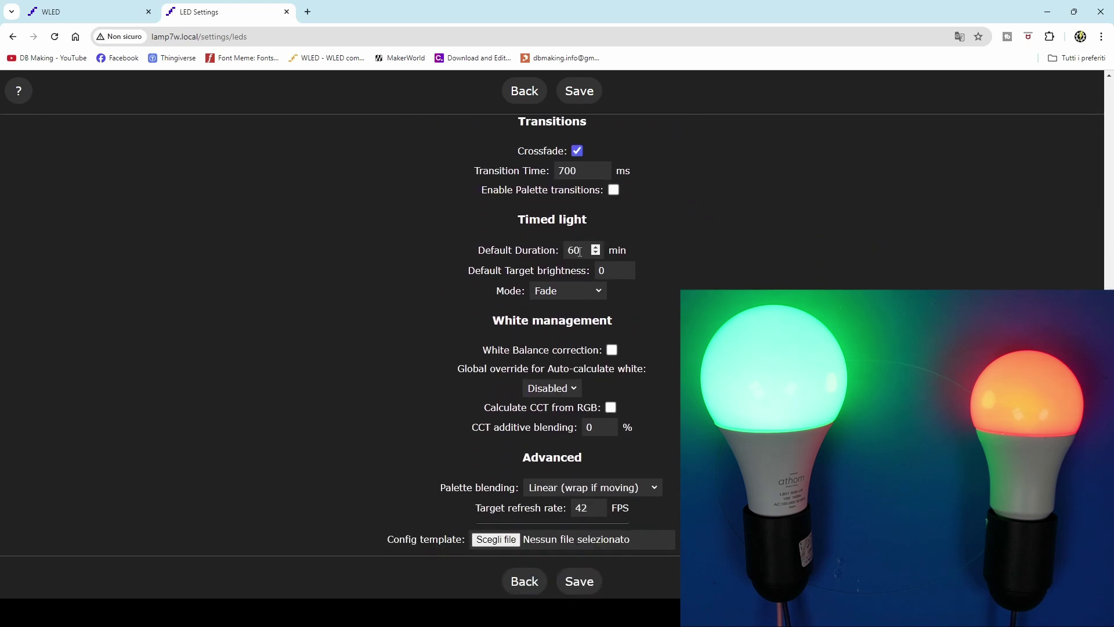
left_click_drag(580, 250, 548, 249)
type("1")
left_click(569, 293)
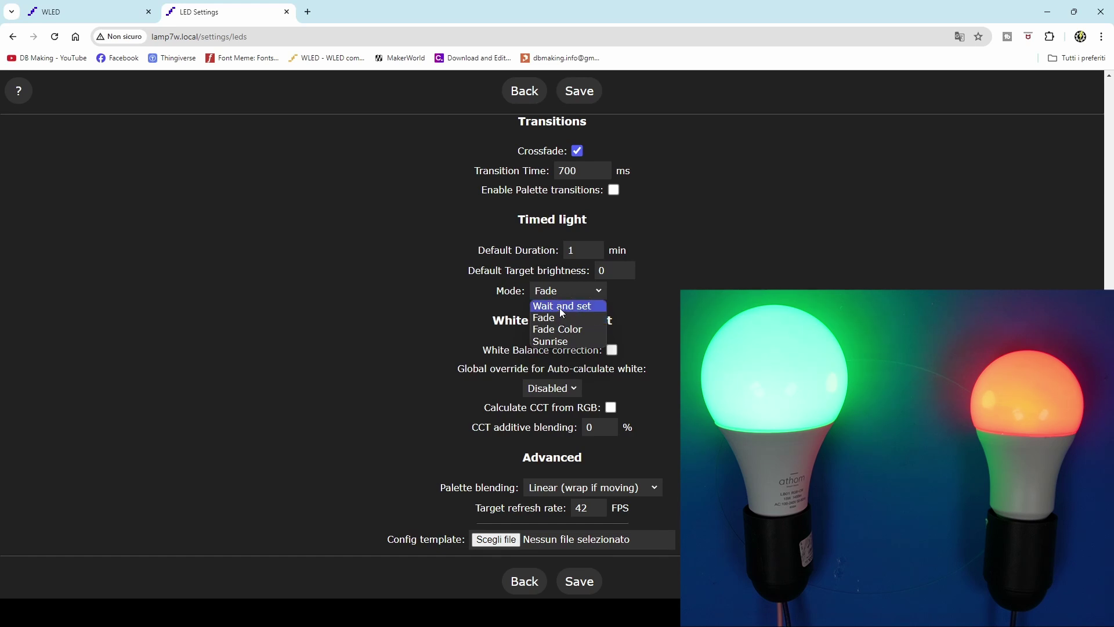
left_click(560, 307)
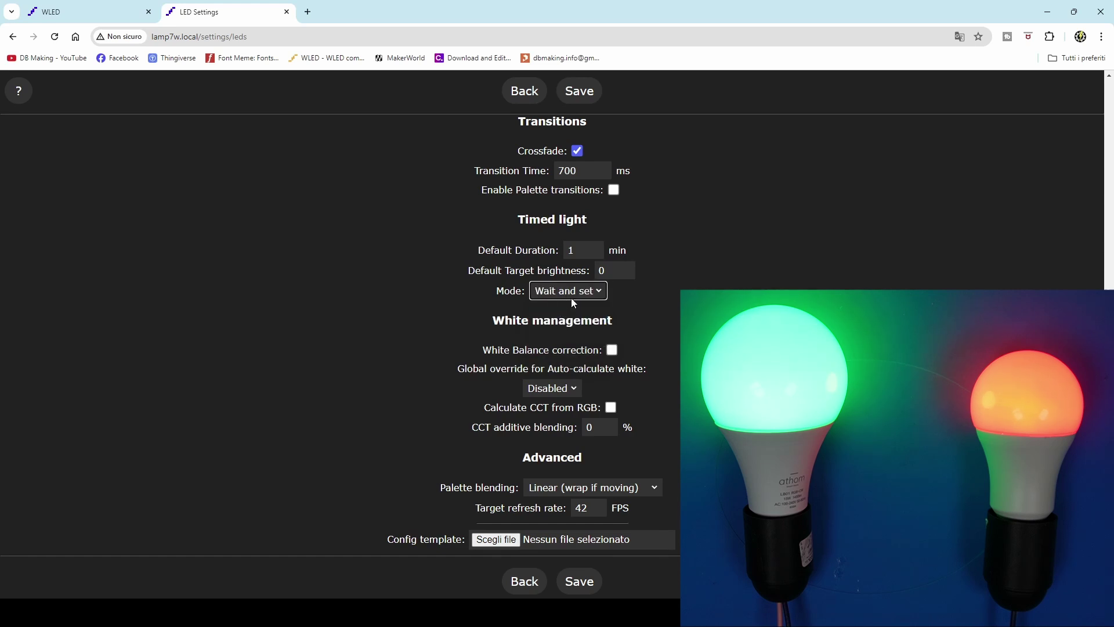
left_click(580, 92)
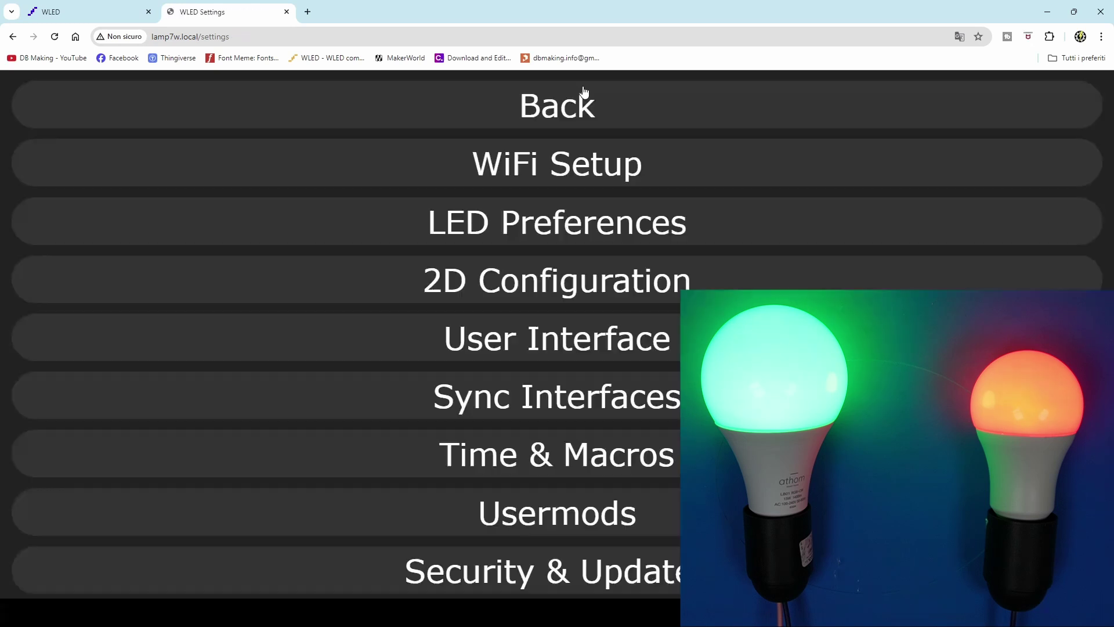
left_click(566, 117)
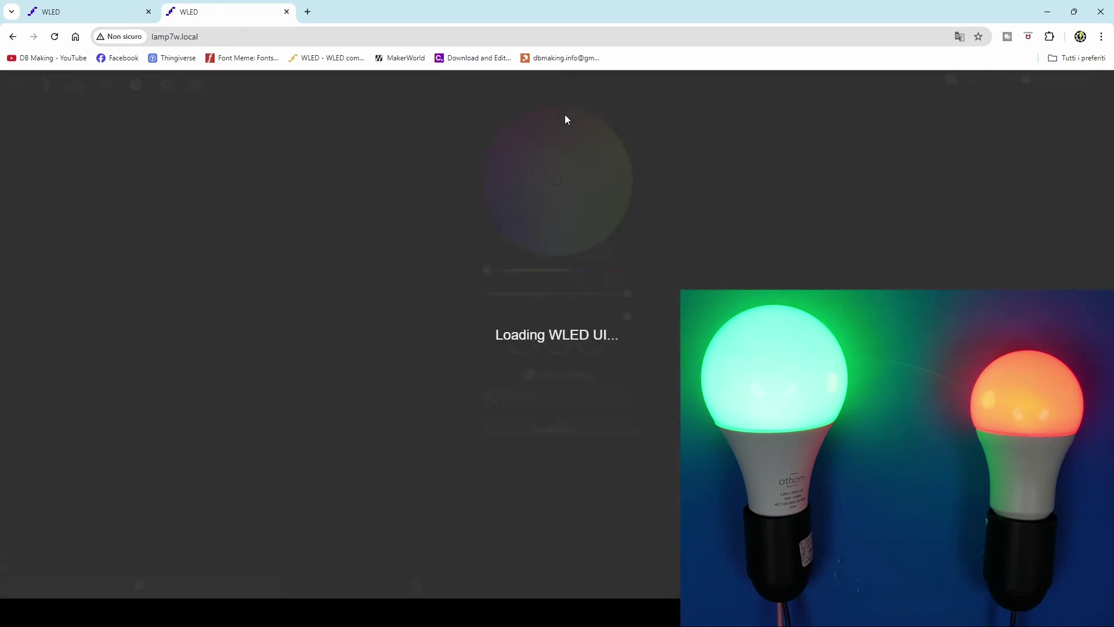
left_click(65, 92)
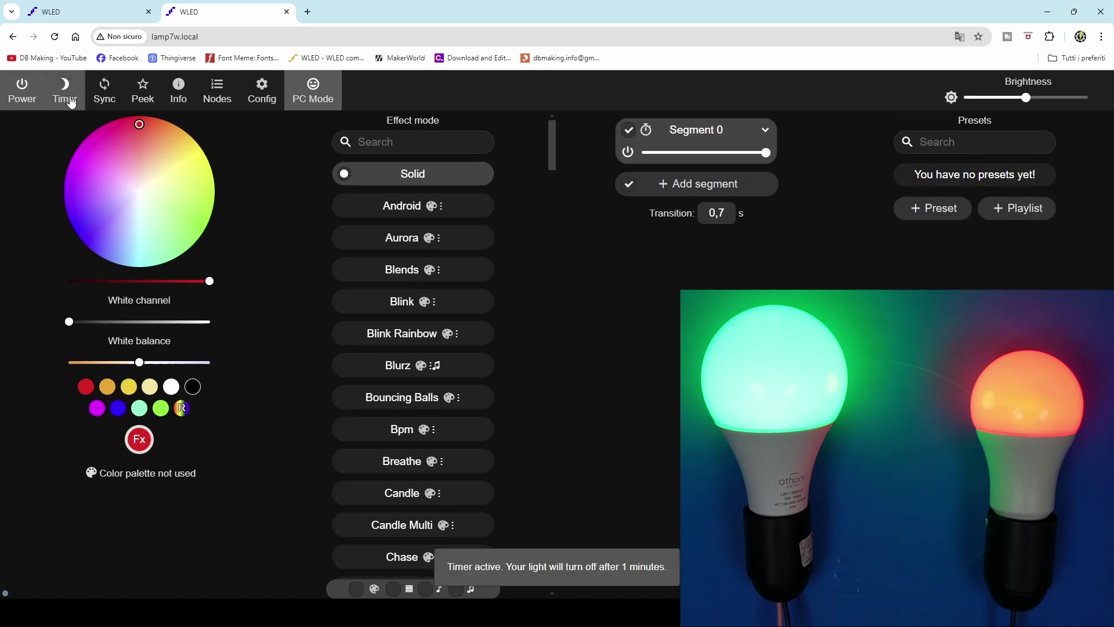
- On lamp15w, change the LED Preferences default duration from 60 to 1 and save
left_click(82, 10)
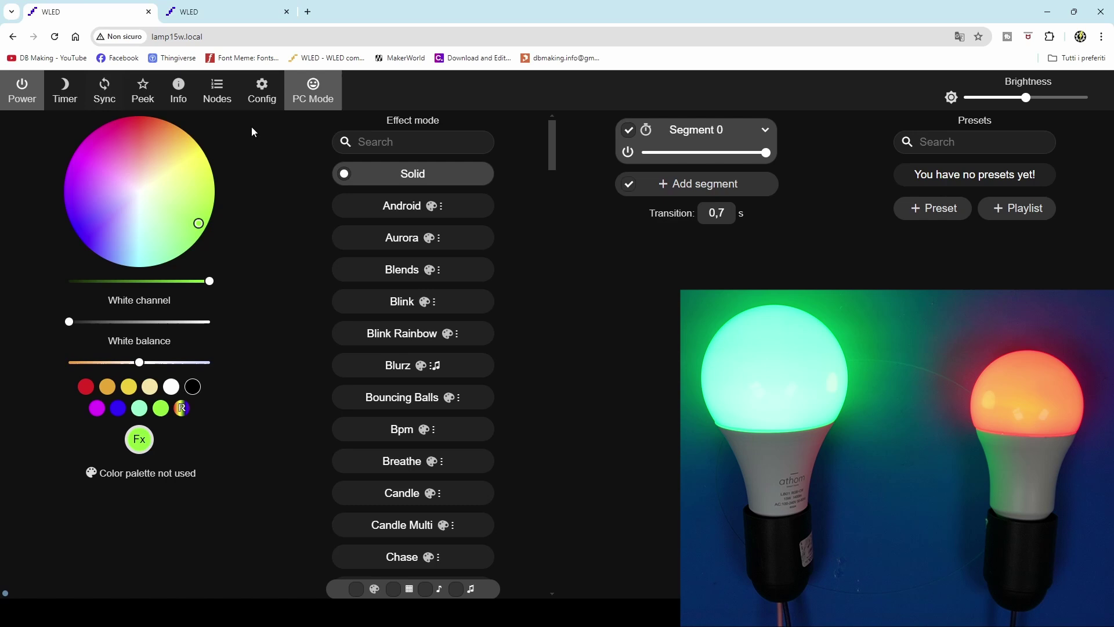
left_click(264, 93)
left_click(524, 233)
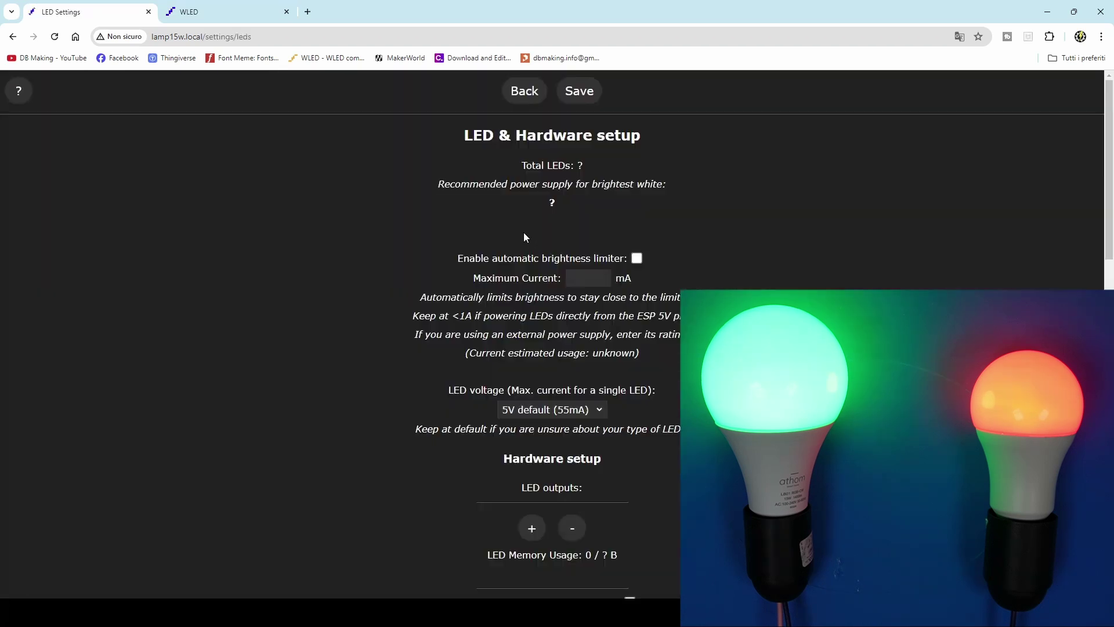
scroll(524, 232, "down", 2)
scroll(558, 311, "down", 10)
scroll(559, 311, "down", 5)
scroll(558, 311, "down", 2)
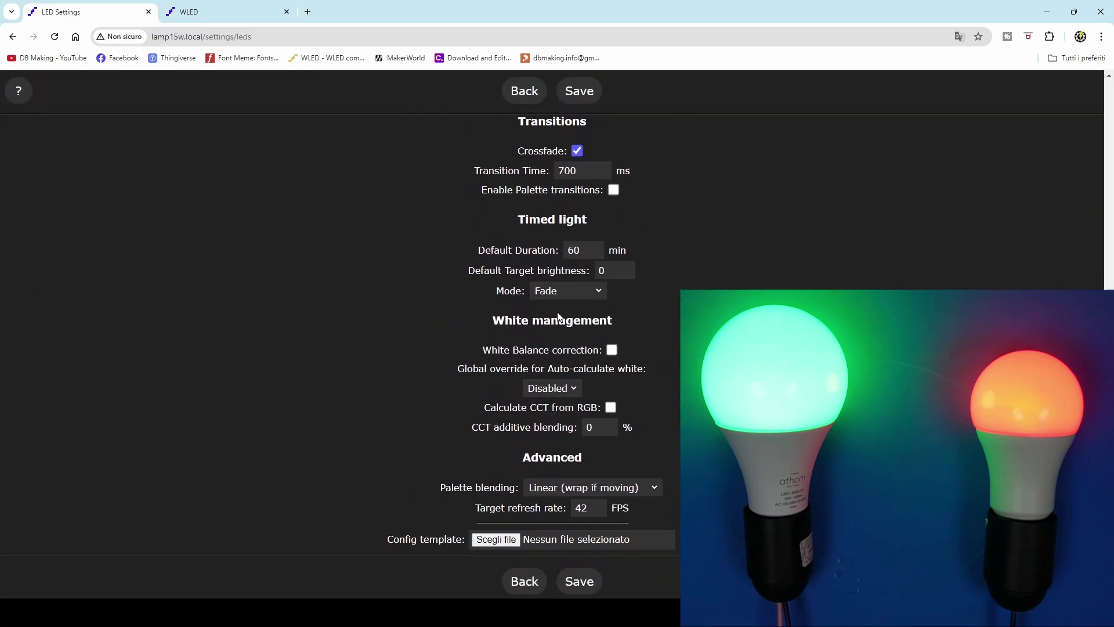
double_click(574, 250)
left_click(579, 92)
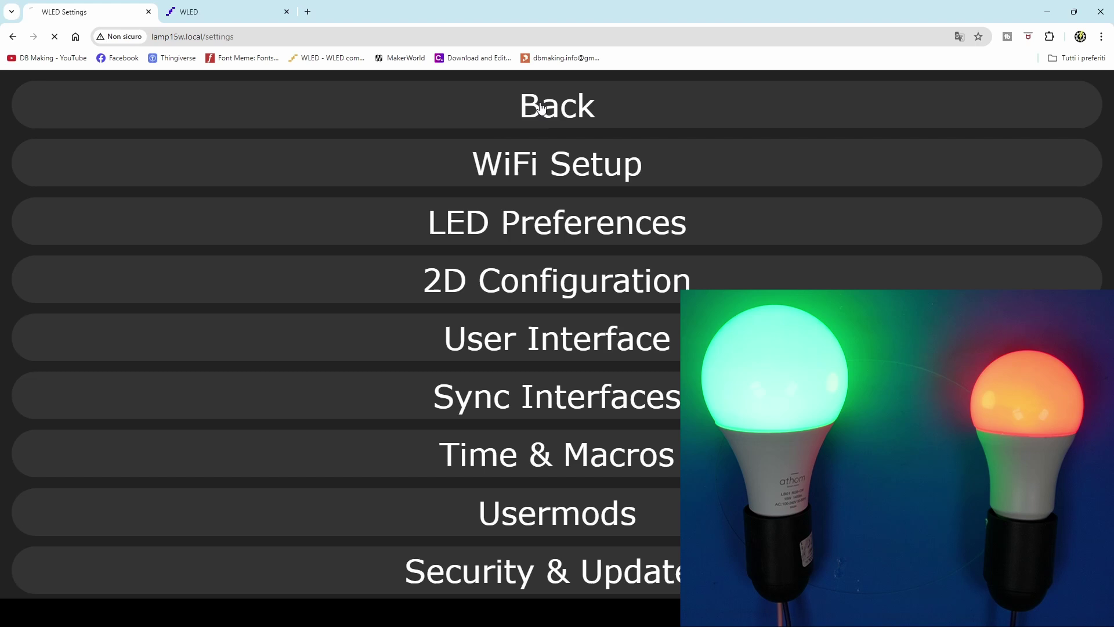
left_click(541, 108)
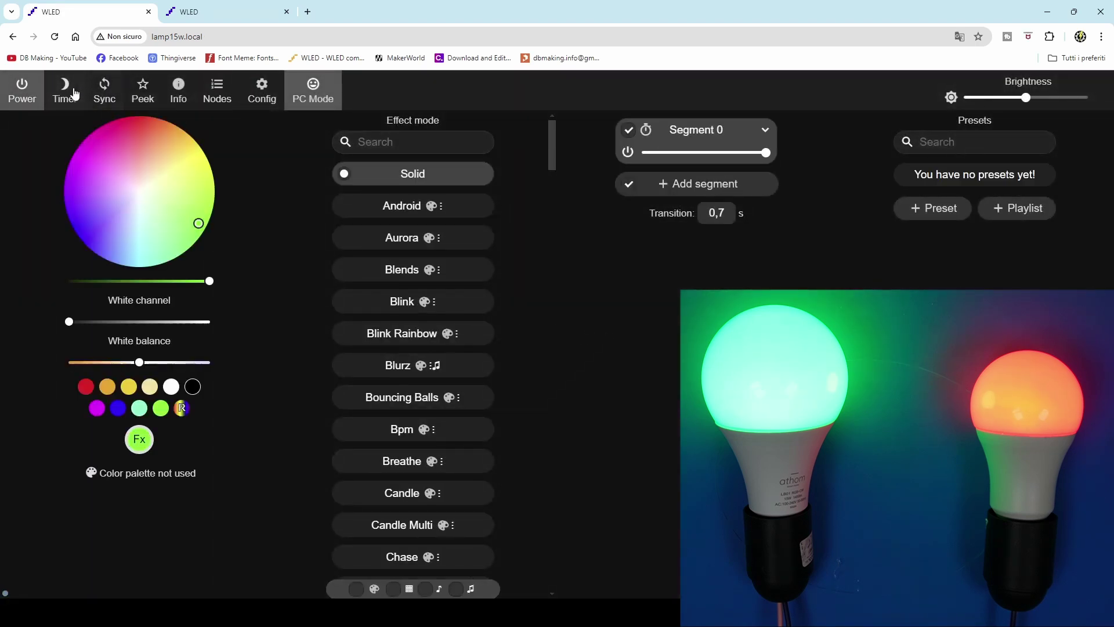
- Start lamp15w's timer and step its brightness down from 14 to 2
left_click(66, 92)
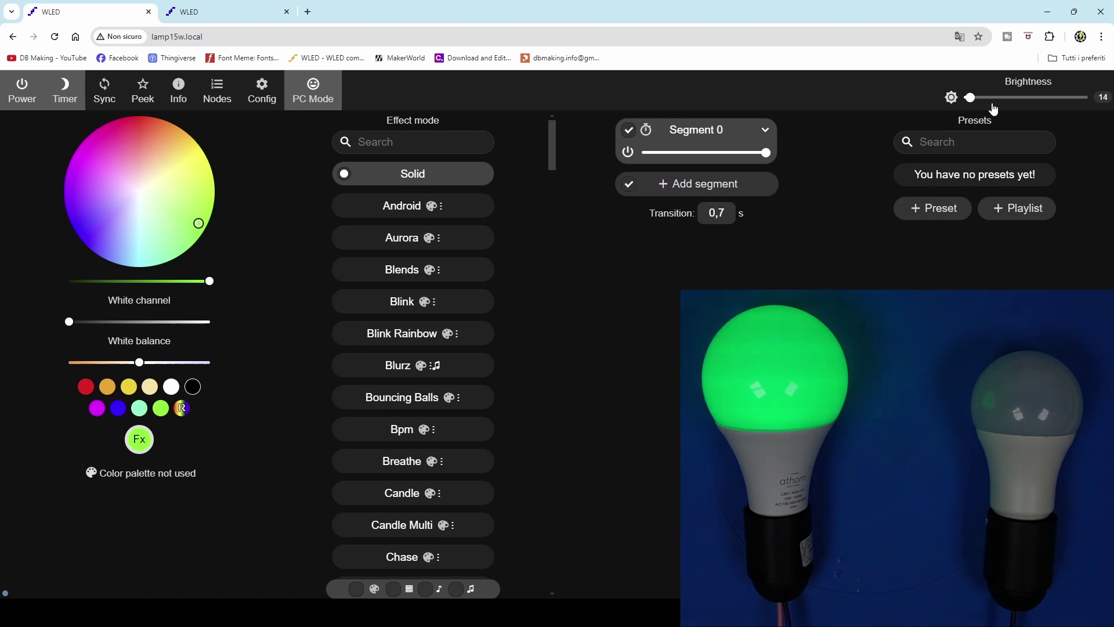
key("Left")
key("Left")
key("Left")
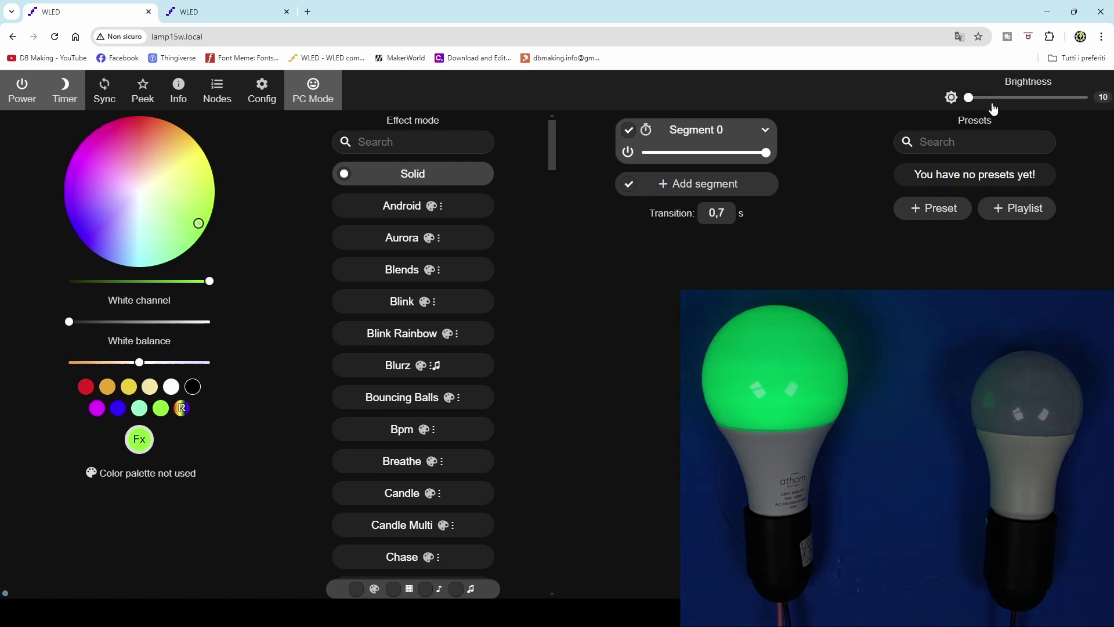
key("Left")
key("Left")
key("Left")
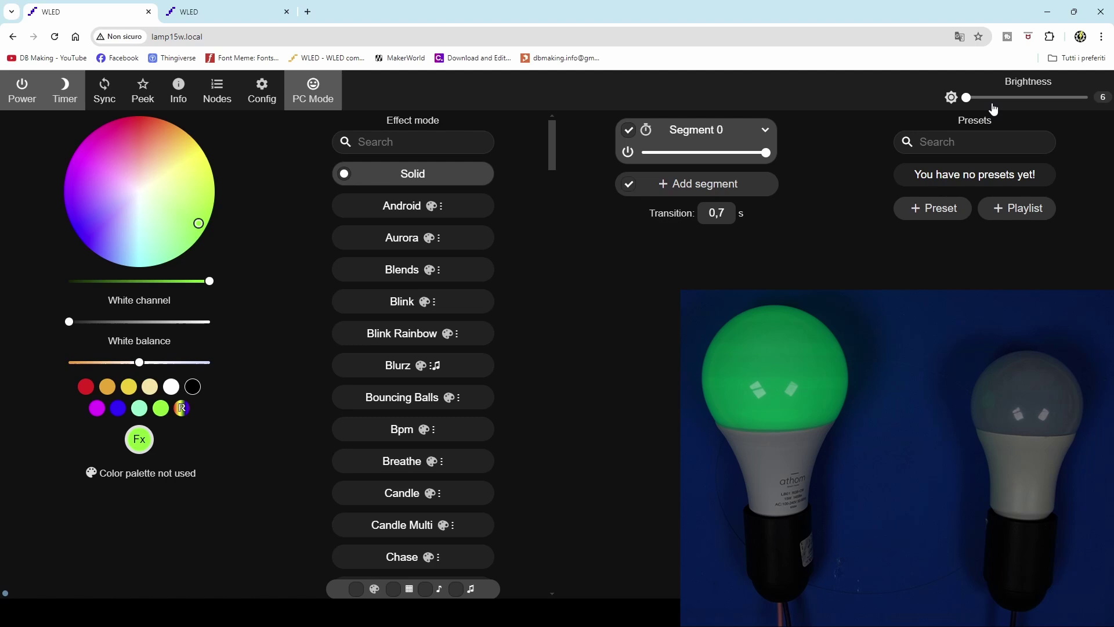
key("Left")
key("Left")
key("Left")
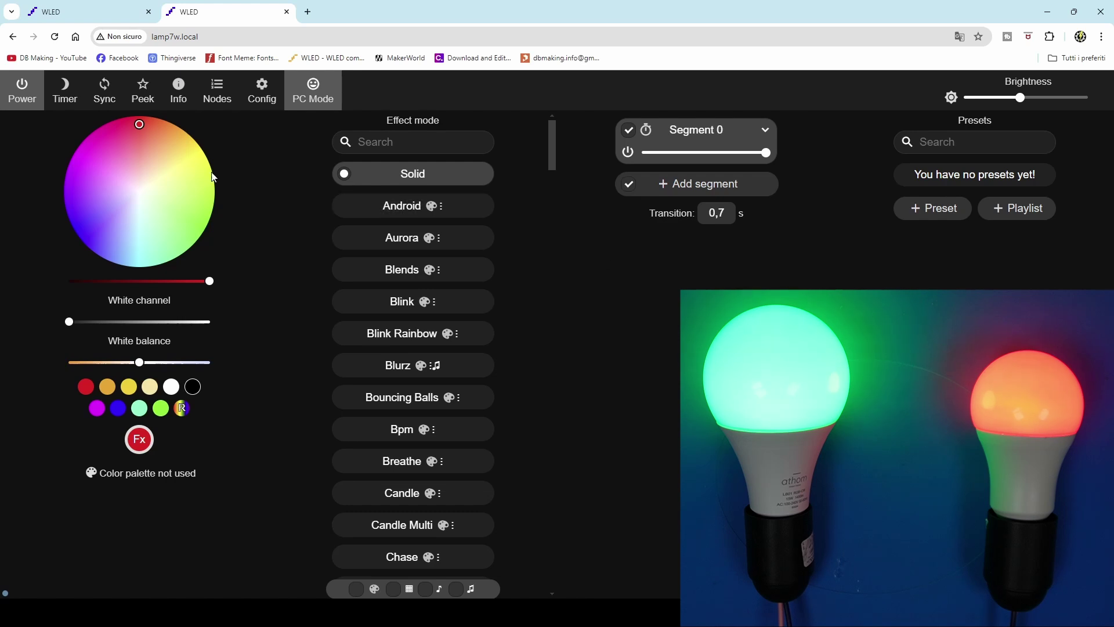
- Enable Sync on the bulb, then set its colour to magenta, blue and warm yellow
left_click(106, 93)
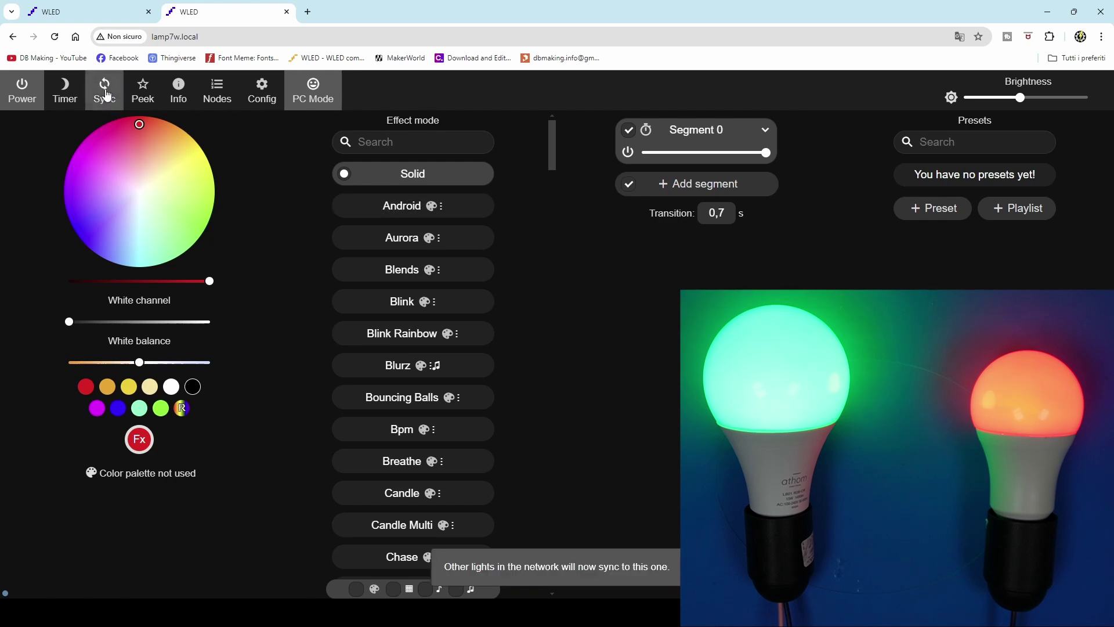
left_click(99, 410)
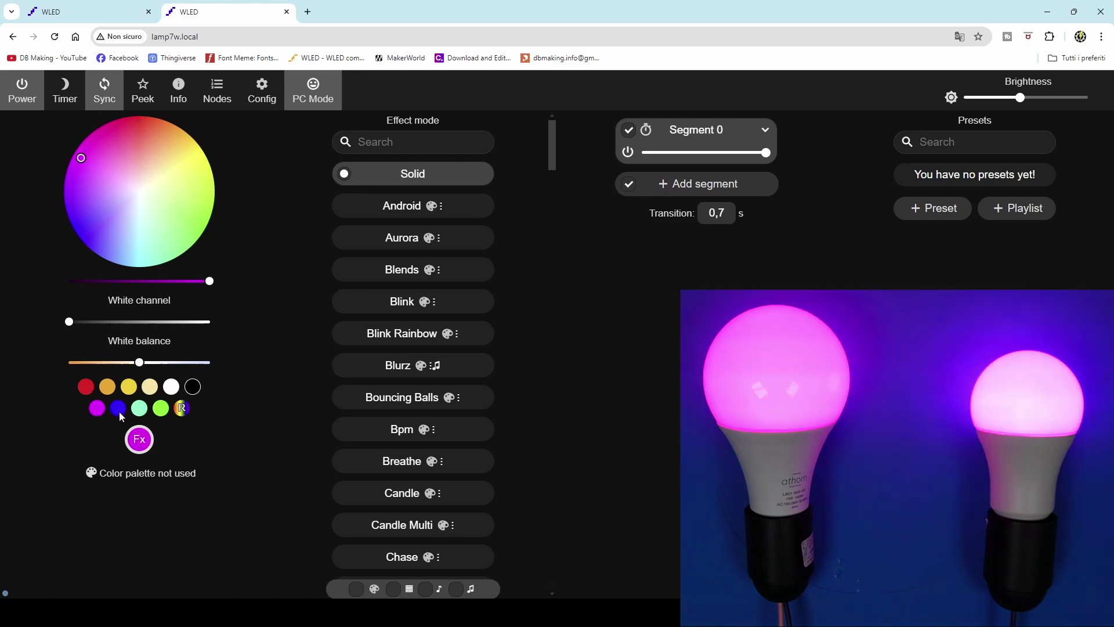
left_click(117, 409)
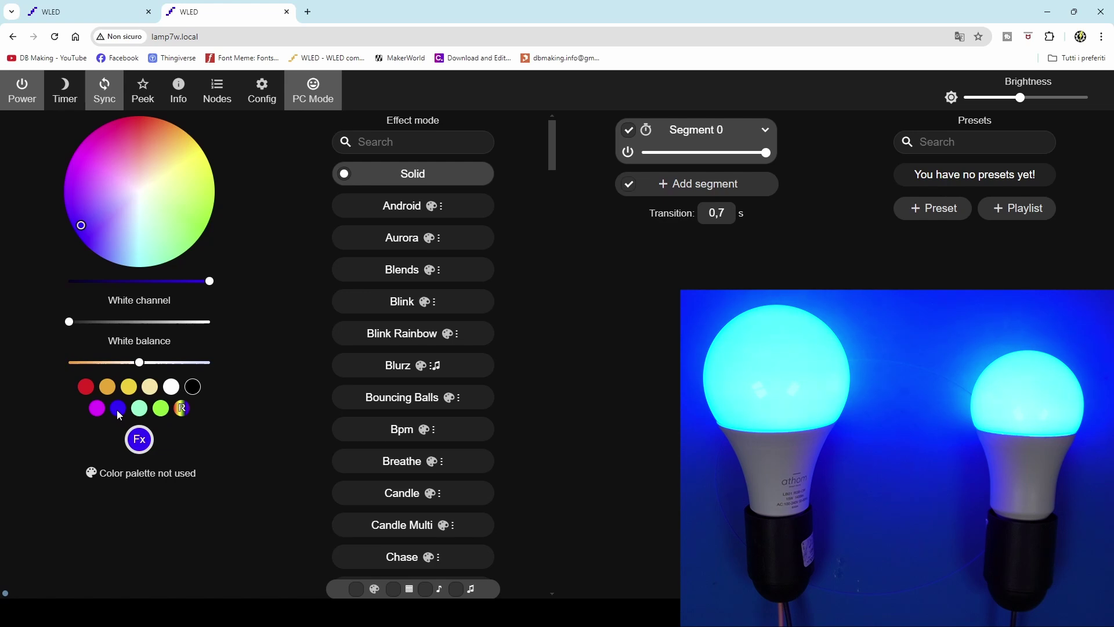
left_click(130, 387)
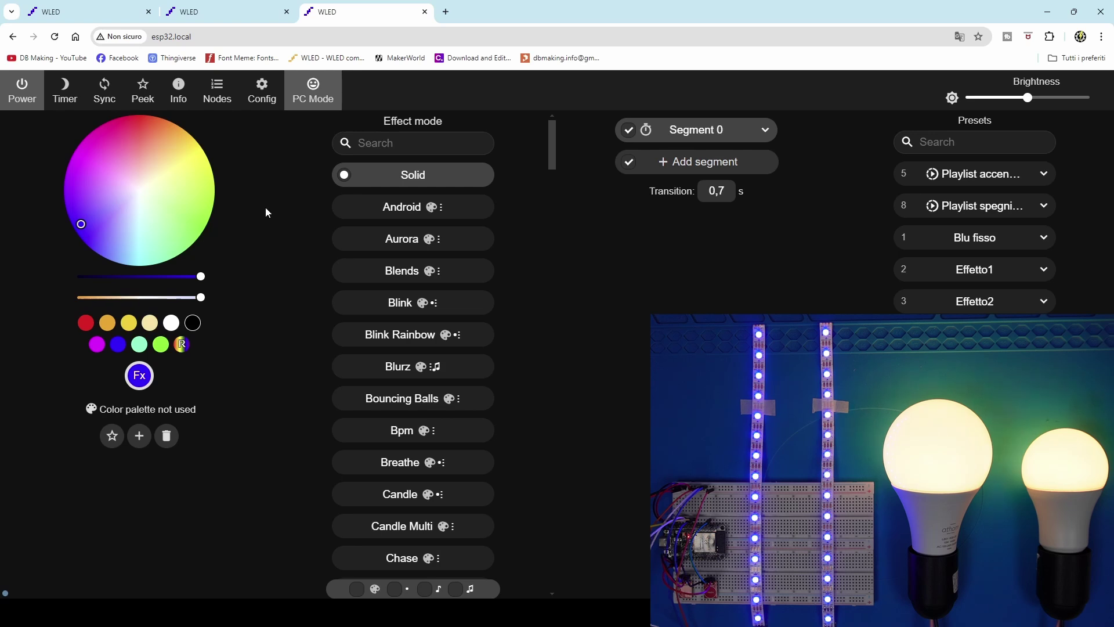
- Sync the bulbs to the ESP32, cycle red, blue, green and Blink Rainbow, then return to Solid
left_click(102, 88)
left_click(86, 322)
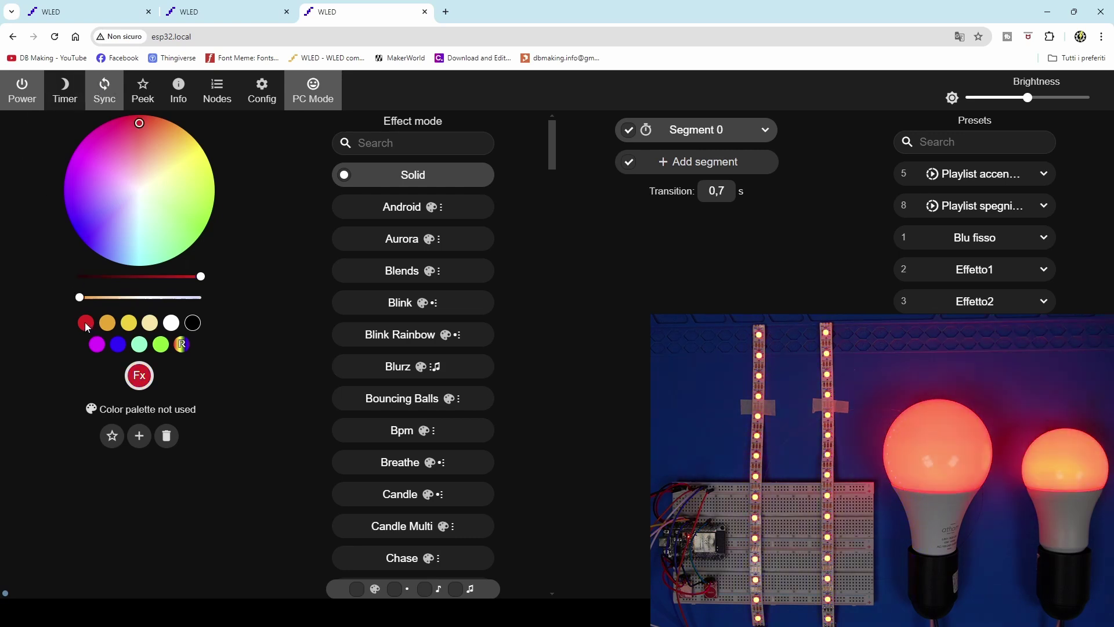
left_click(118, 343)
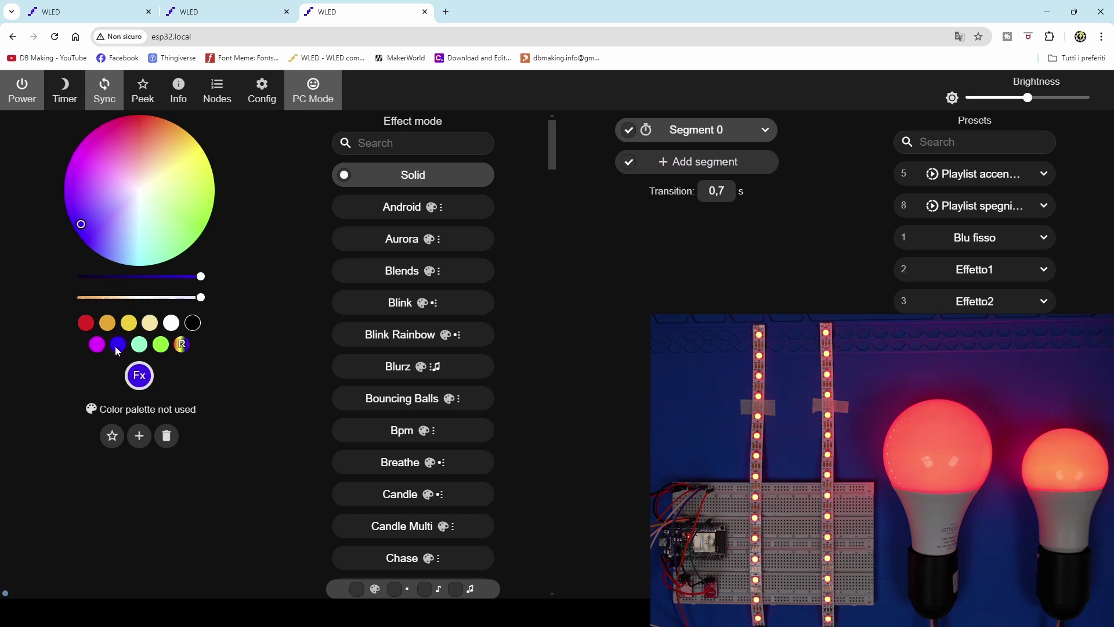
left_click(161, 346)
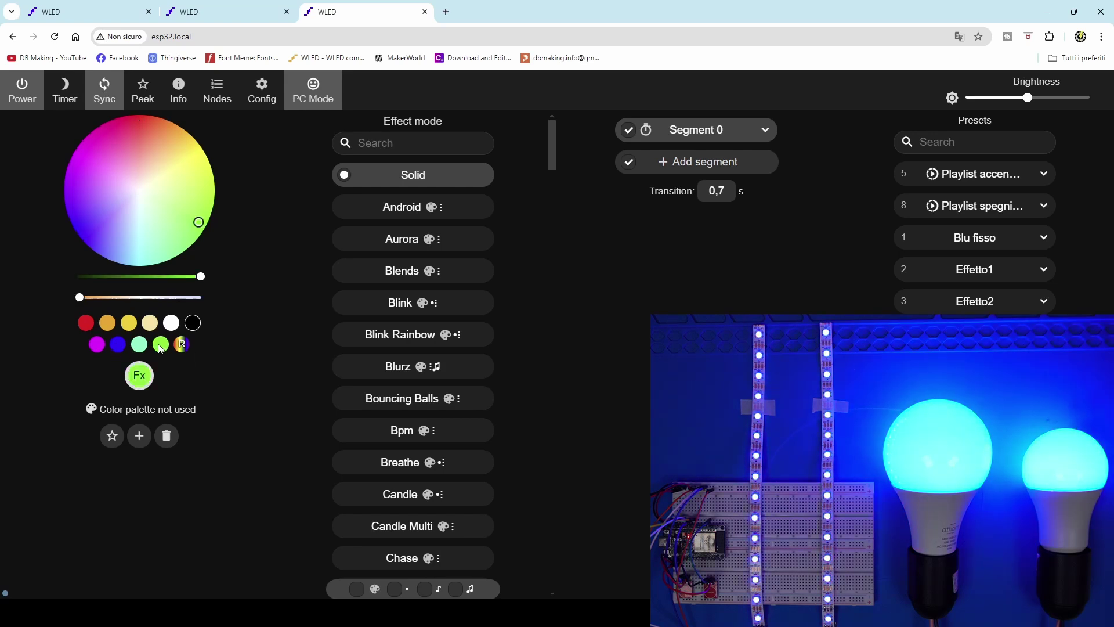
left_click(364, 338)
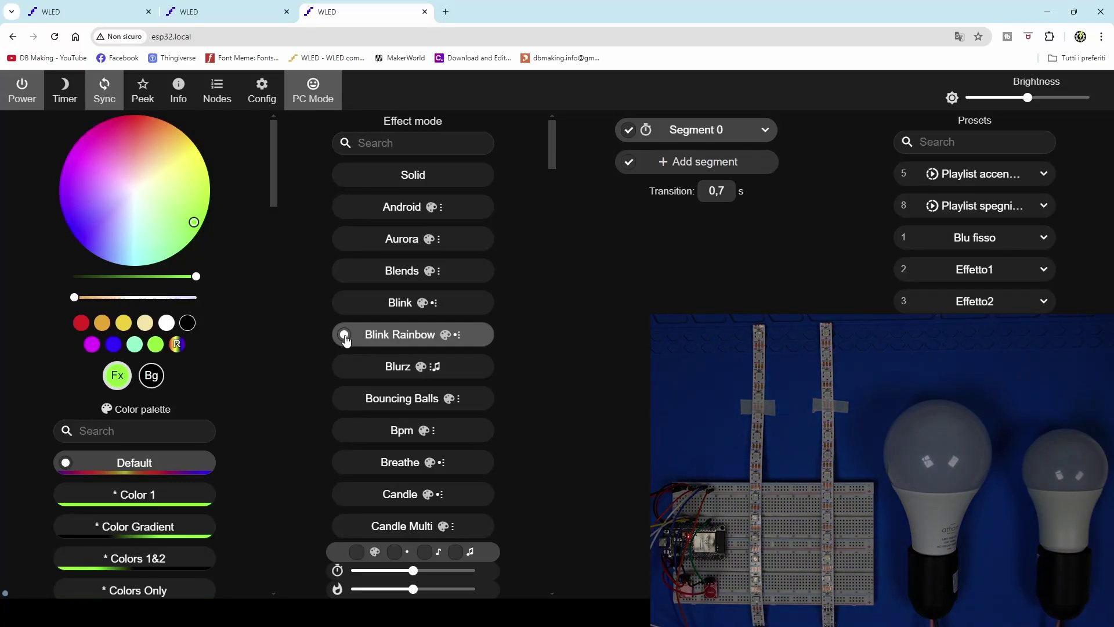
left_click(367, 174)
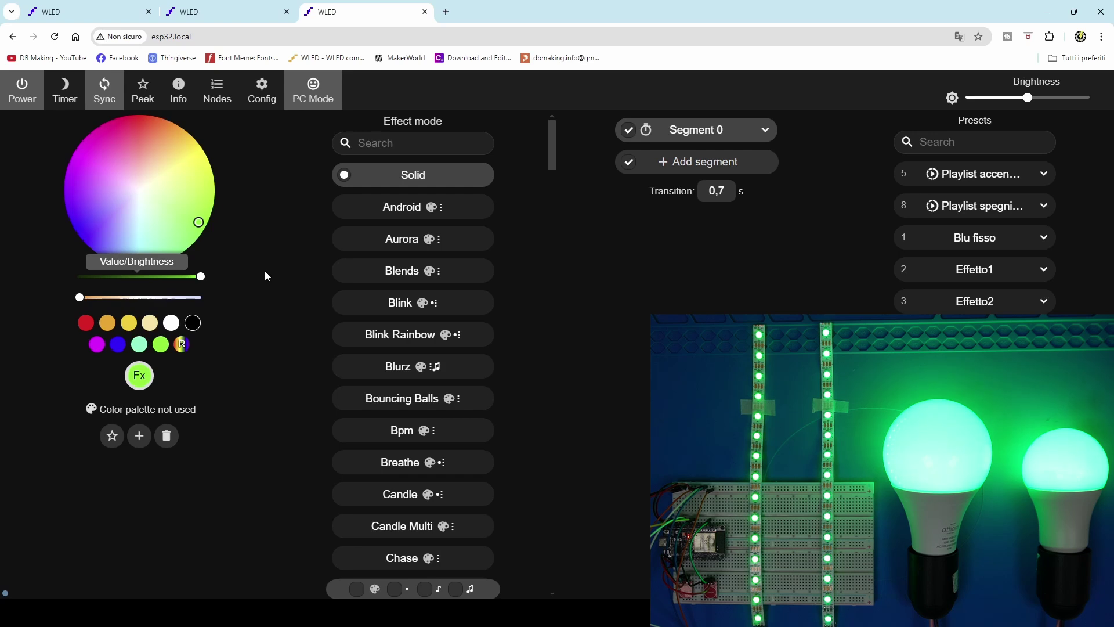
- Turn Sync off and add segments covering LEDs 0–15 and 15–30
left_click(105, 90)
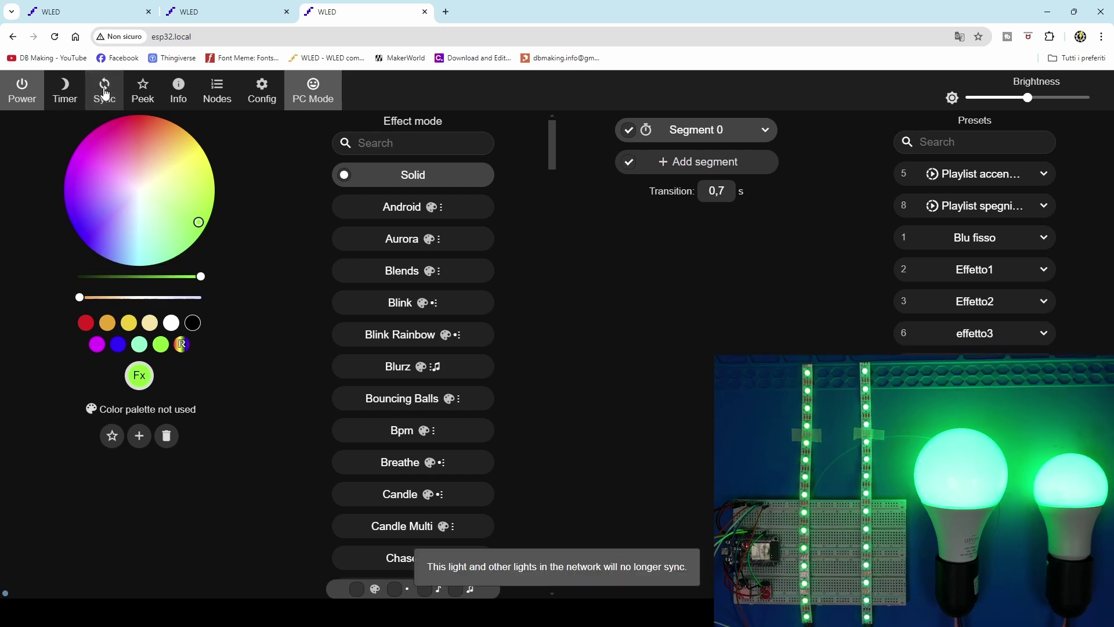
left_click(675, 162)
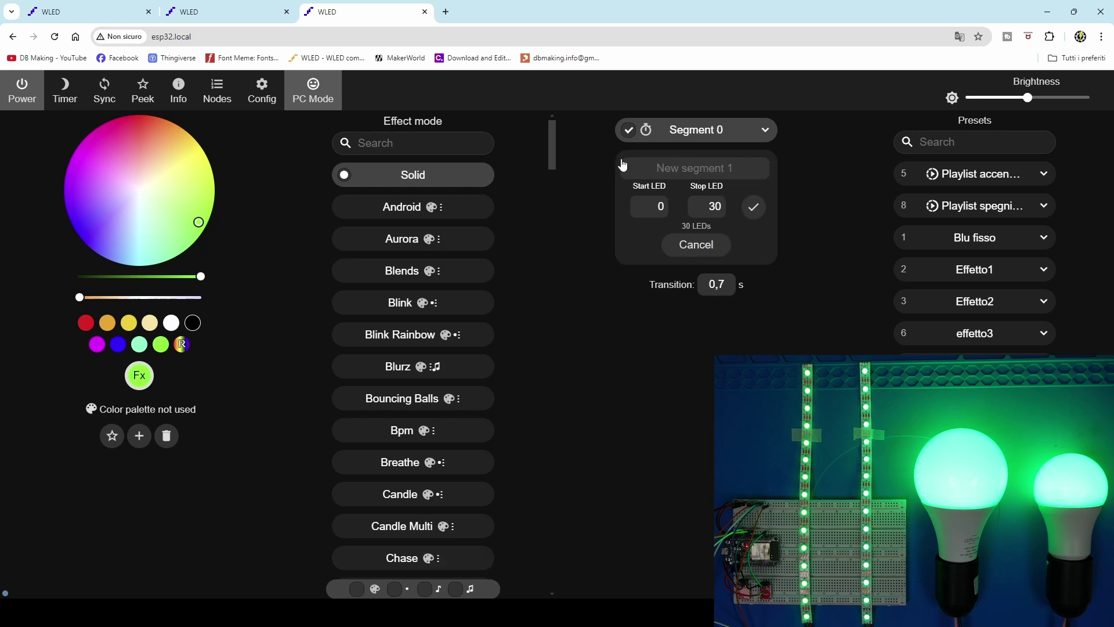
double_click(722, 208)
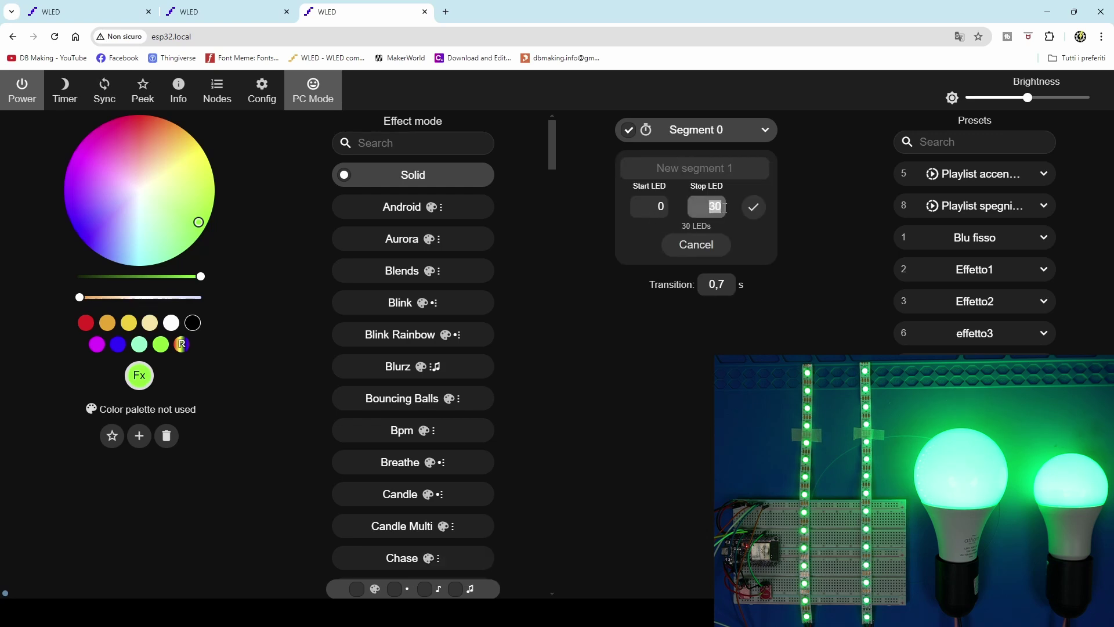
type("15")
left_click(754, 208)
left_click(669, 229)
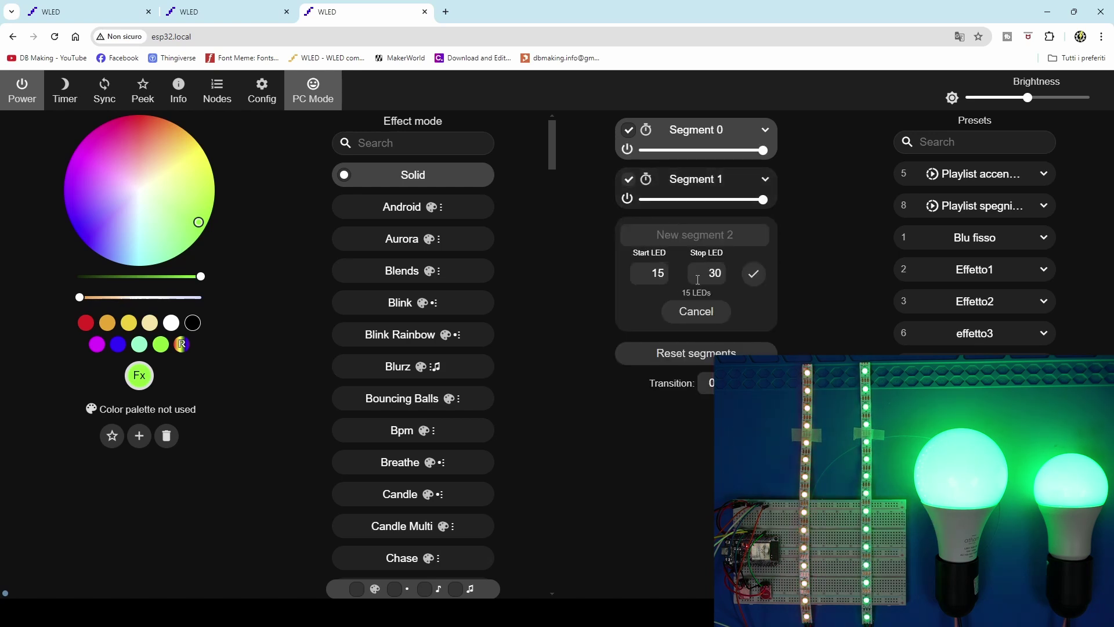
left_click(754, 276)
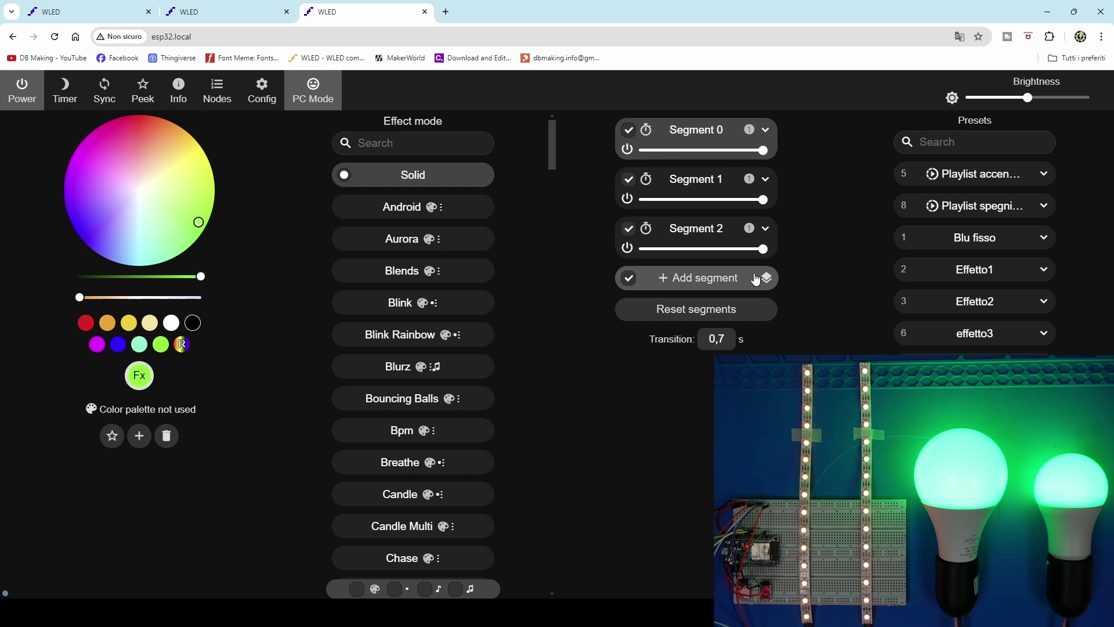
- In LED setup, add output 3 as a DDP RGB network output at 192.168.1.28
left_click(274, 99)
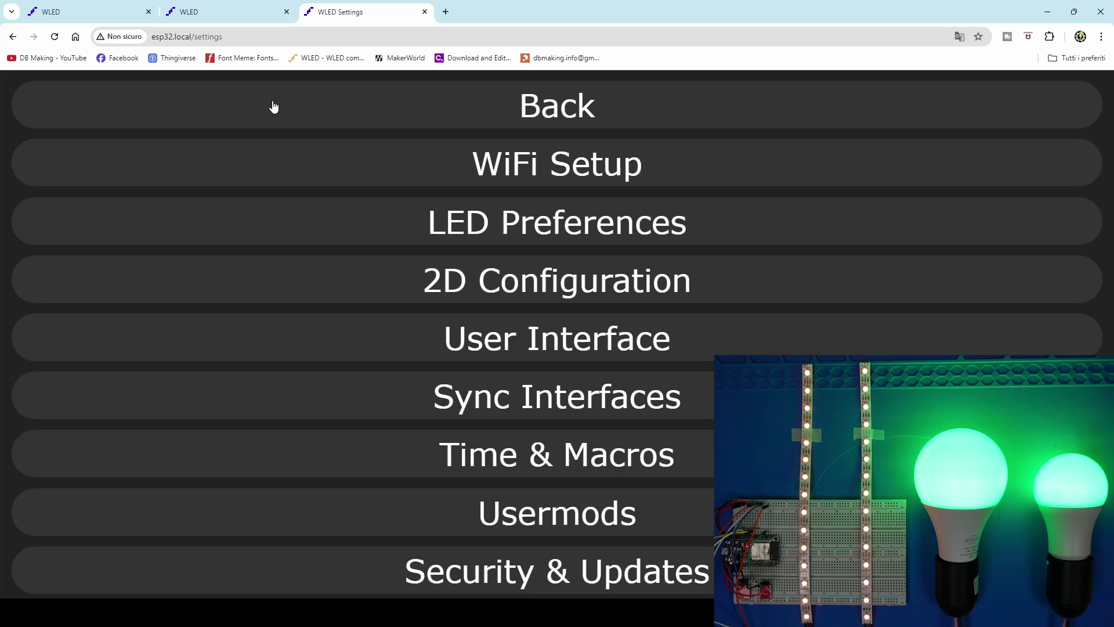
left_click(577, 226)
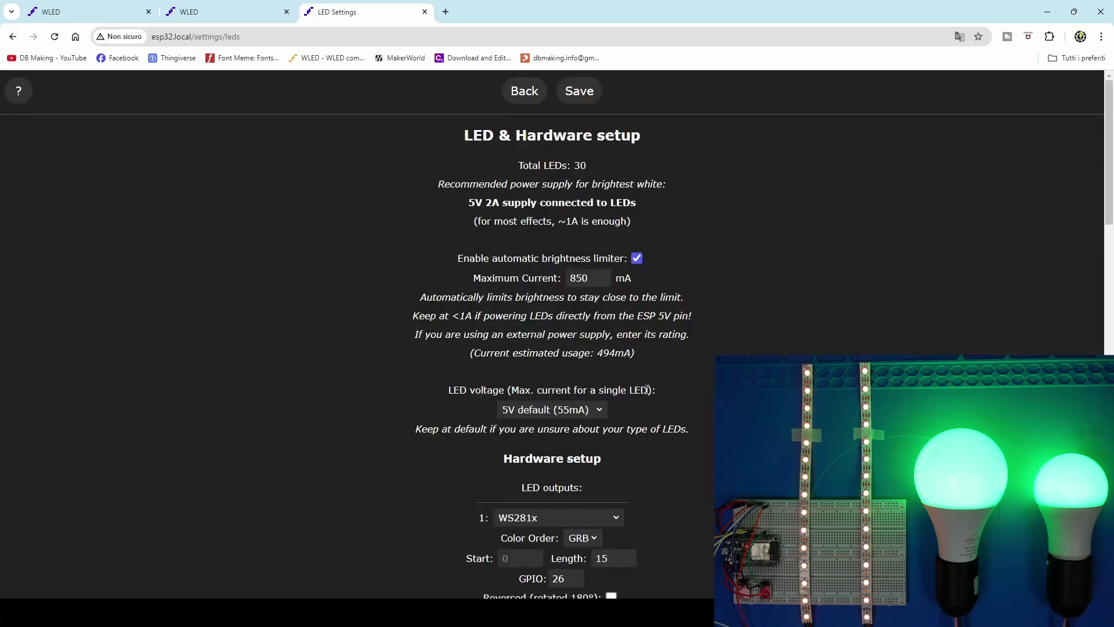
scroll(647, 390, "down", 1)
scroll(647, 387, "down", 4)
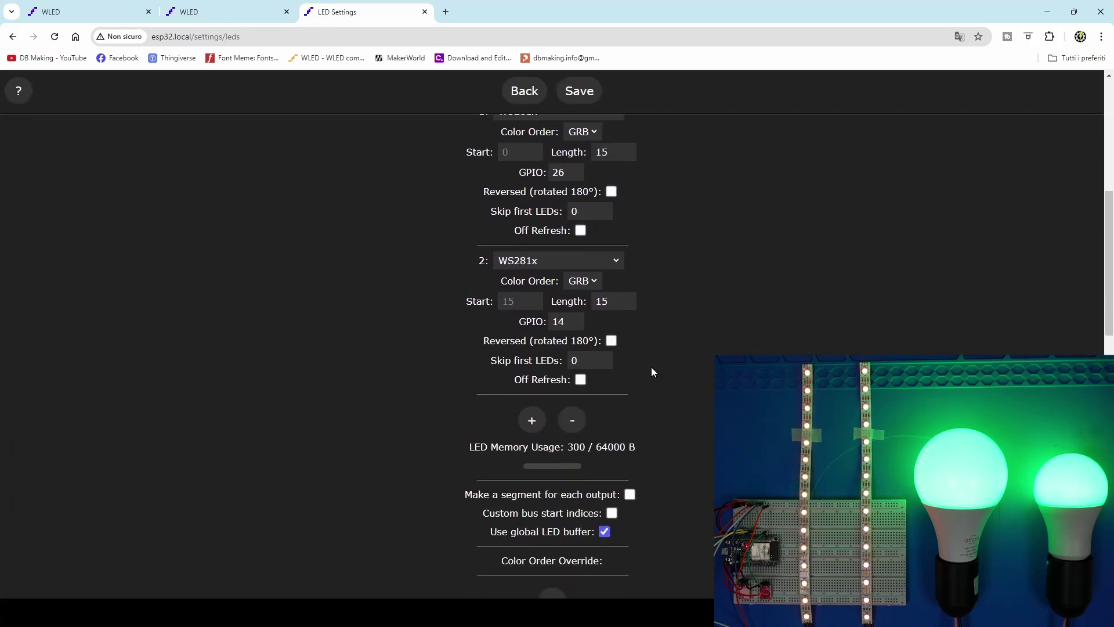
left_click(533, 422)
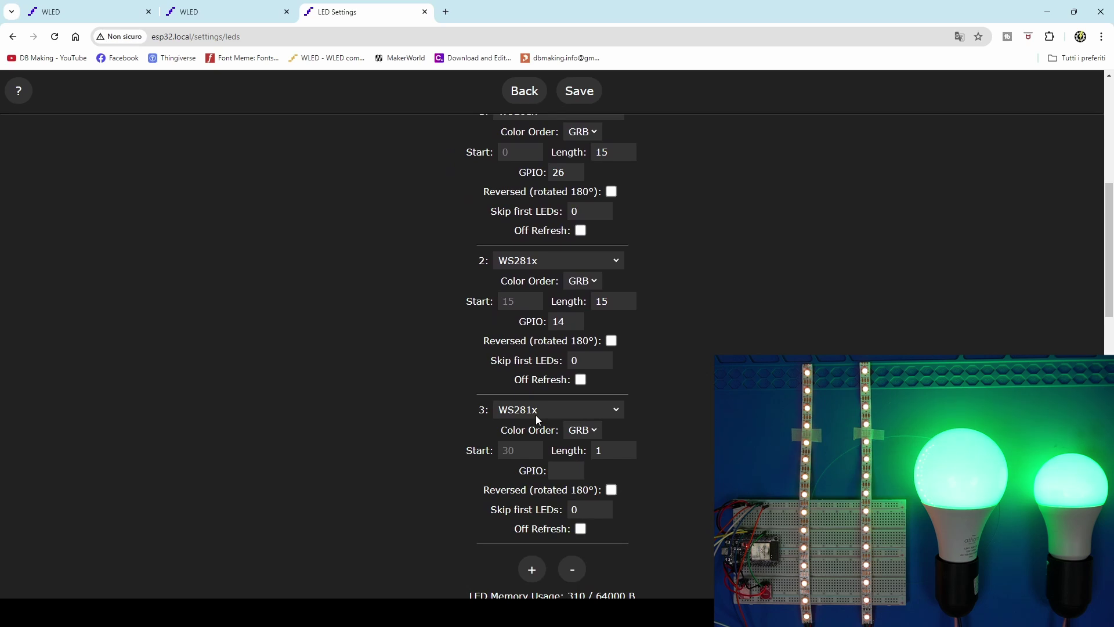
scroll(535, 415, "down", 1)
left_click(556, 354)
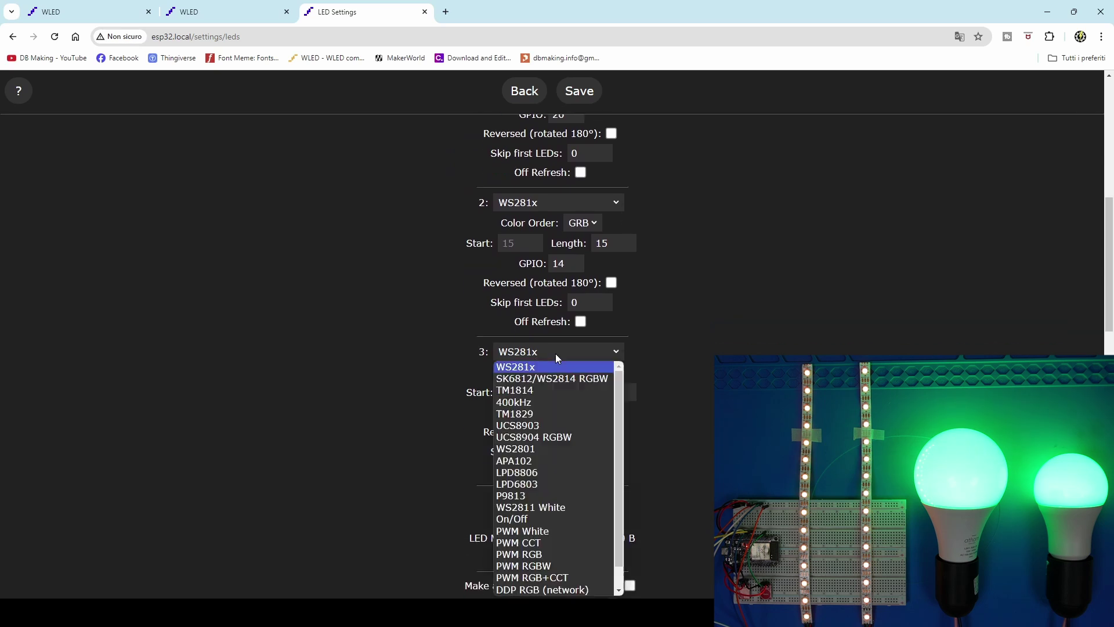
scroll(562, 528, "down", 1)
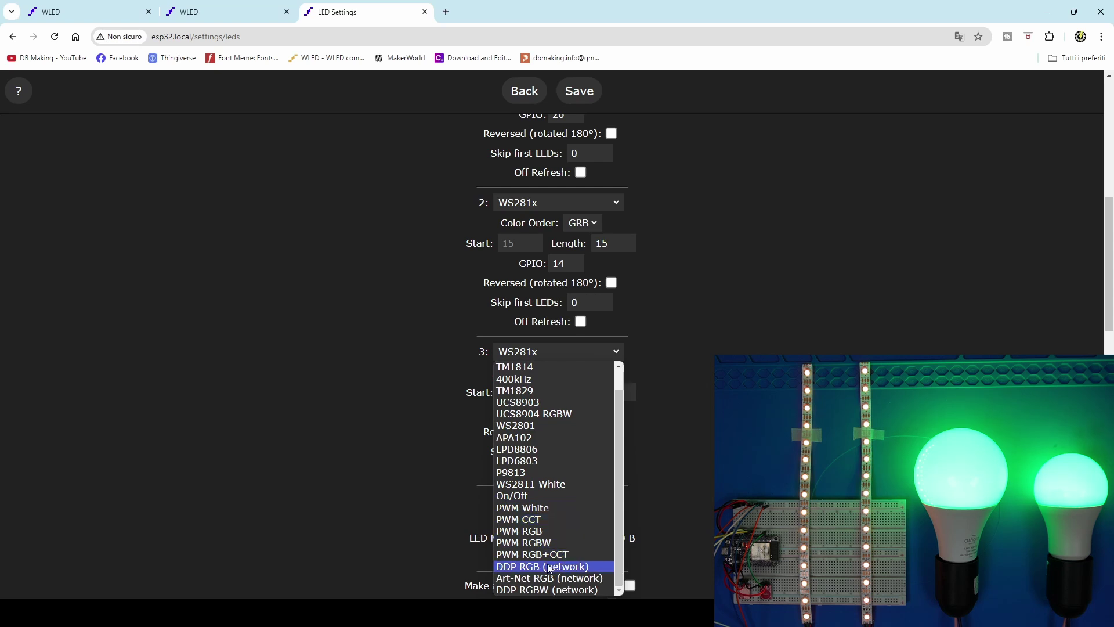
left_click(558, 570)
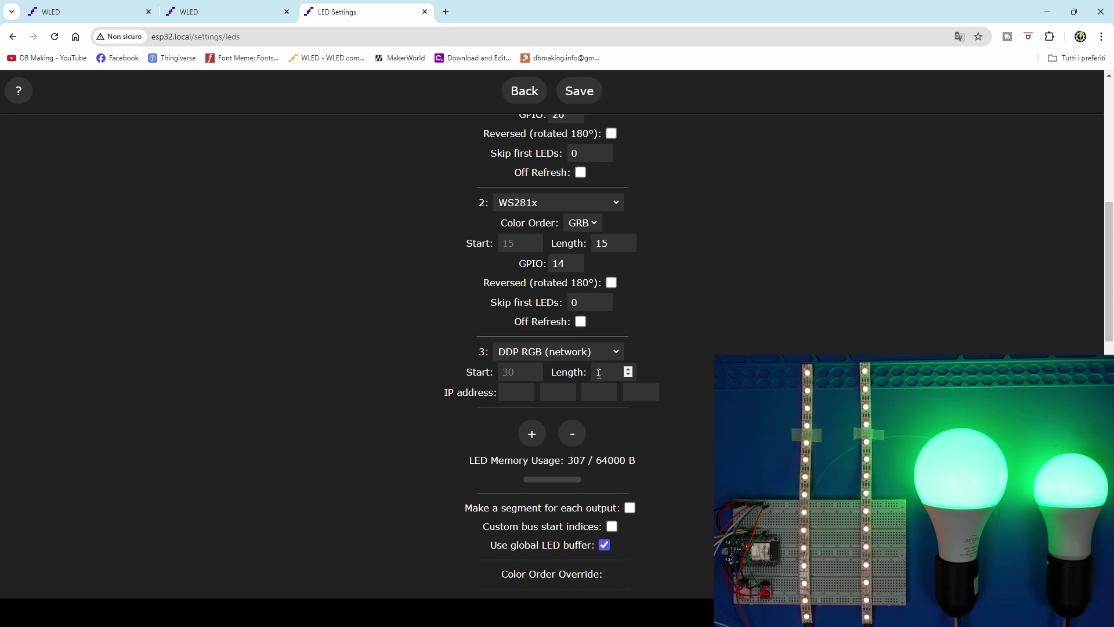
mouse_move(515, 393)
left_click(509, 391)
type("192")
key("Tab")
type("168")
key("Tab")
type("1")
key("Tab")
type("2")
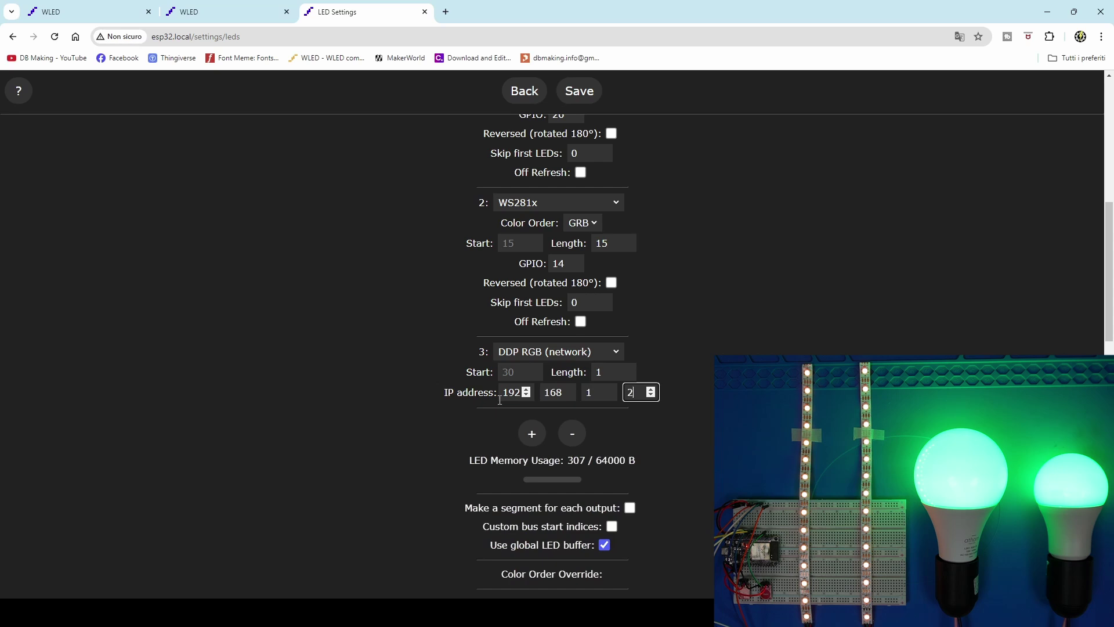
type("8")
left_click(701, 440)
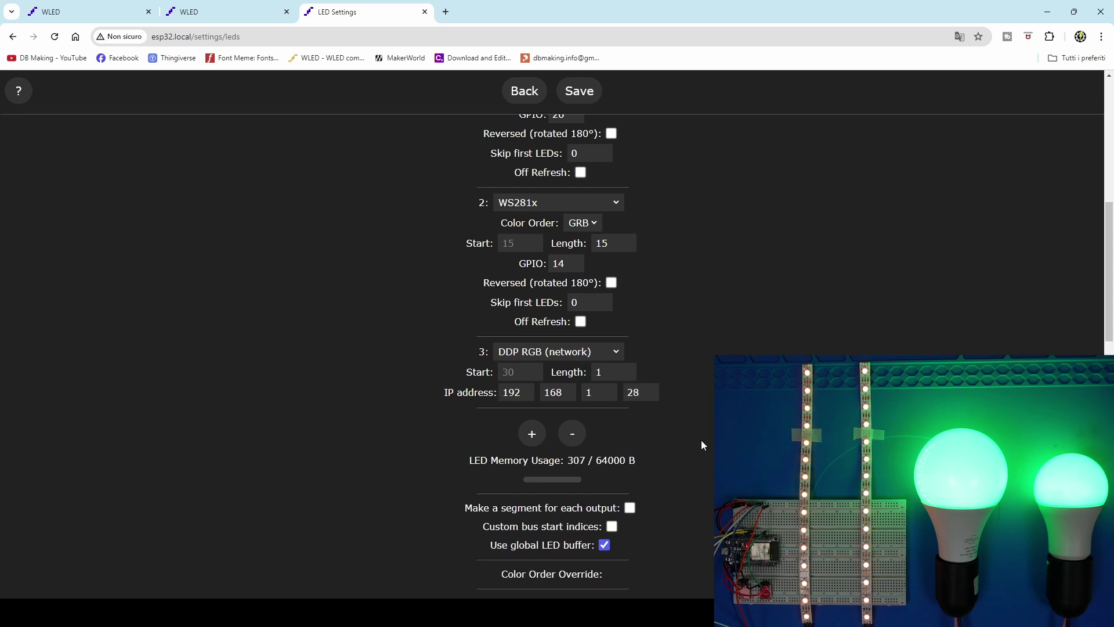
- Add output 4 as DDP RGB at 192.168.1.31 and save the LED settings
left_click(535, 432)
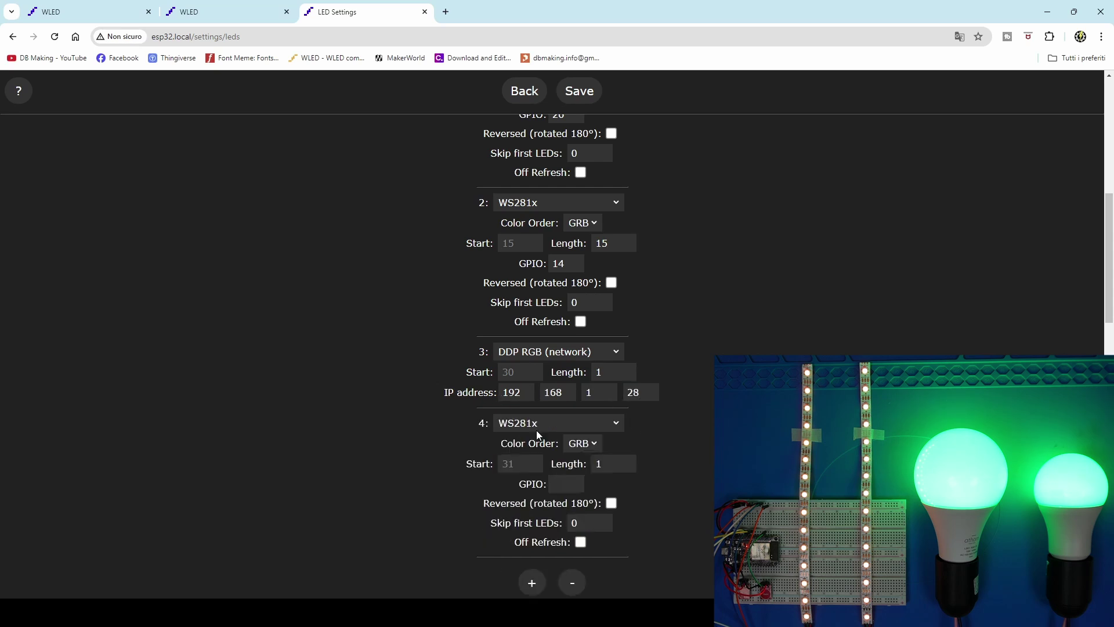
left_click(577, 423)
scroll(564, 368, "down", 1)
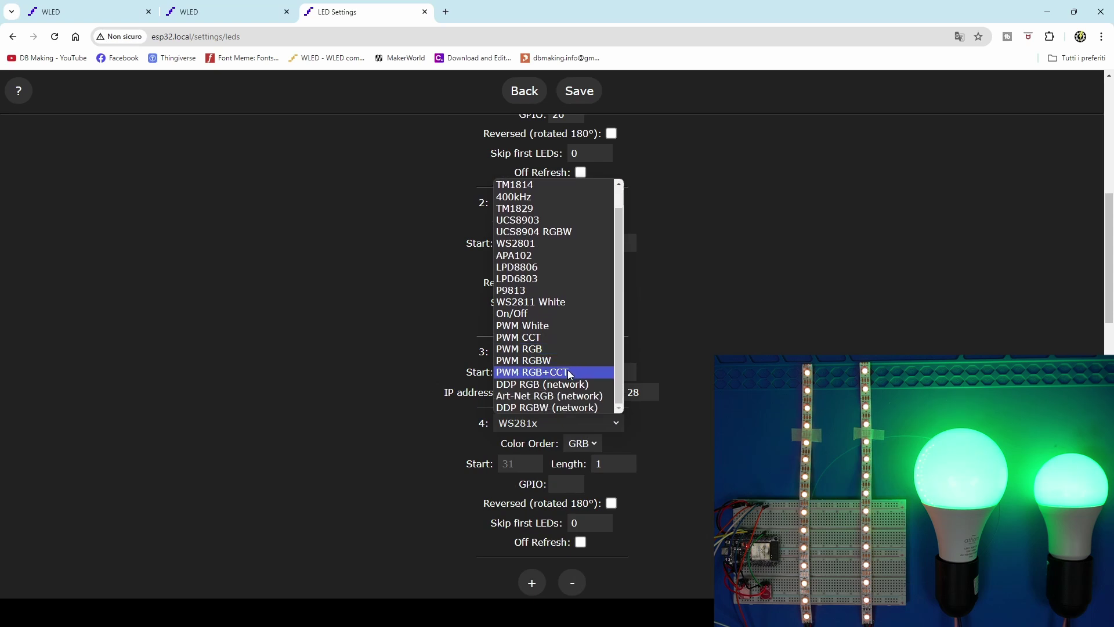
left_click(567, 385)
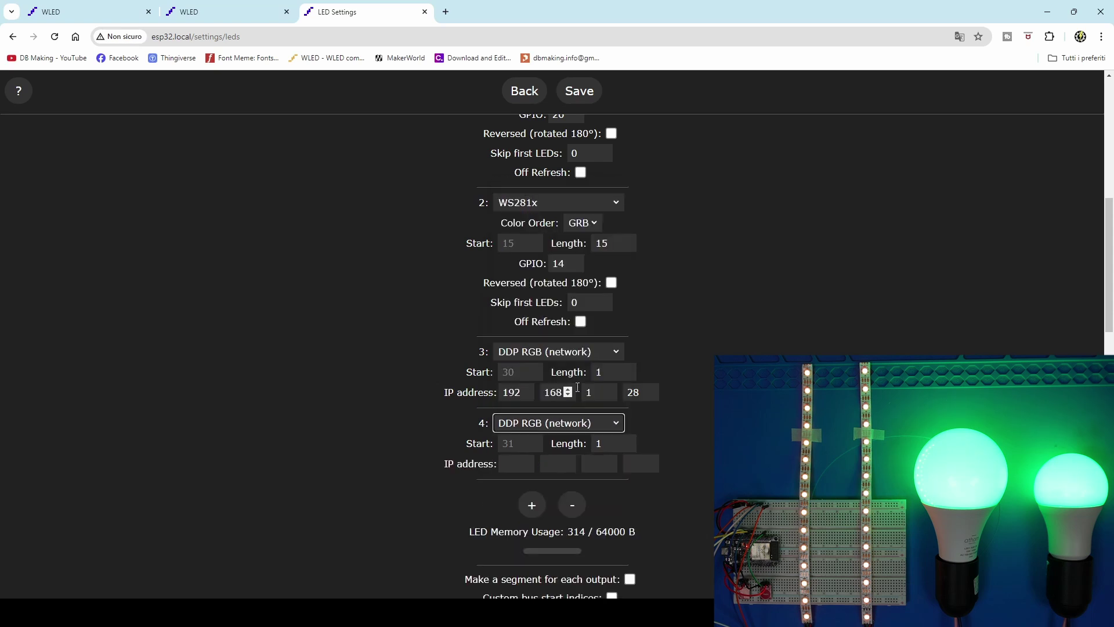
left_click(515, 463)
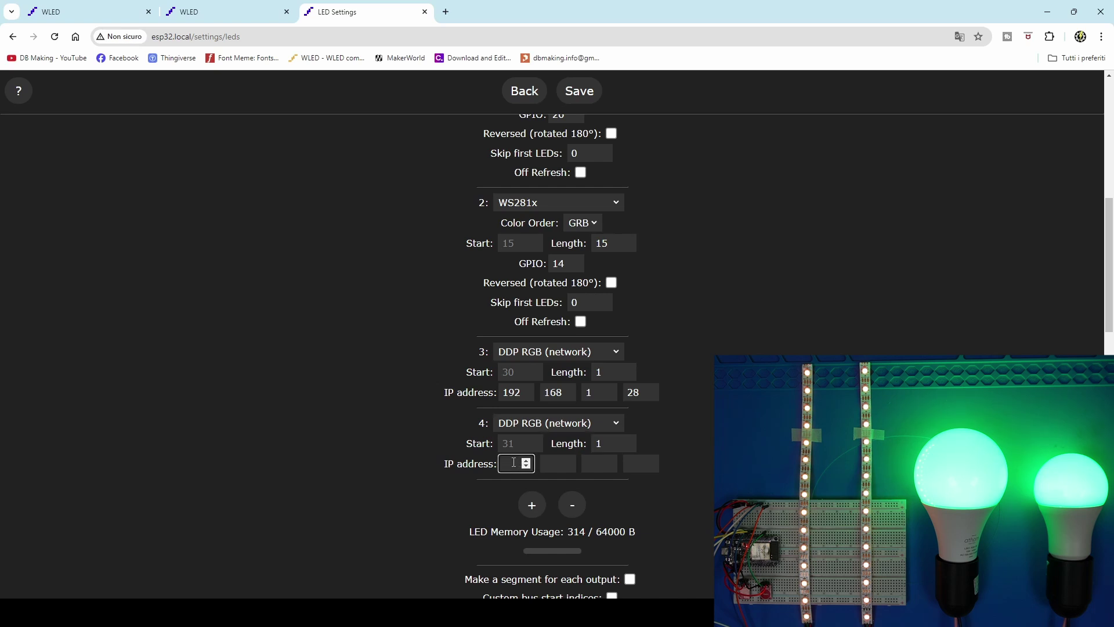
type("192")
key("Tab")
type("168")
key("Tab")
type("1")
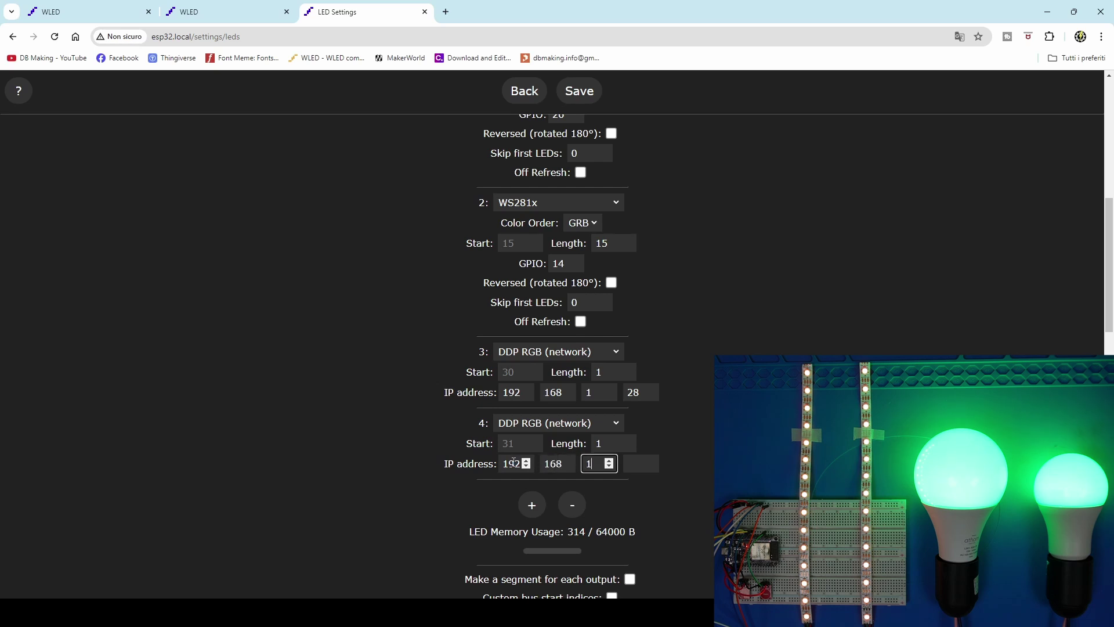
key("Tab")
type("31")
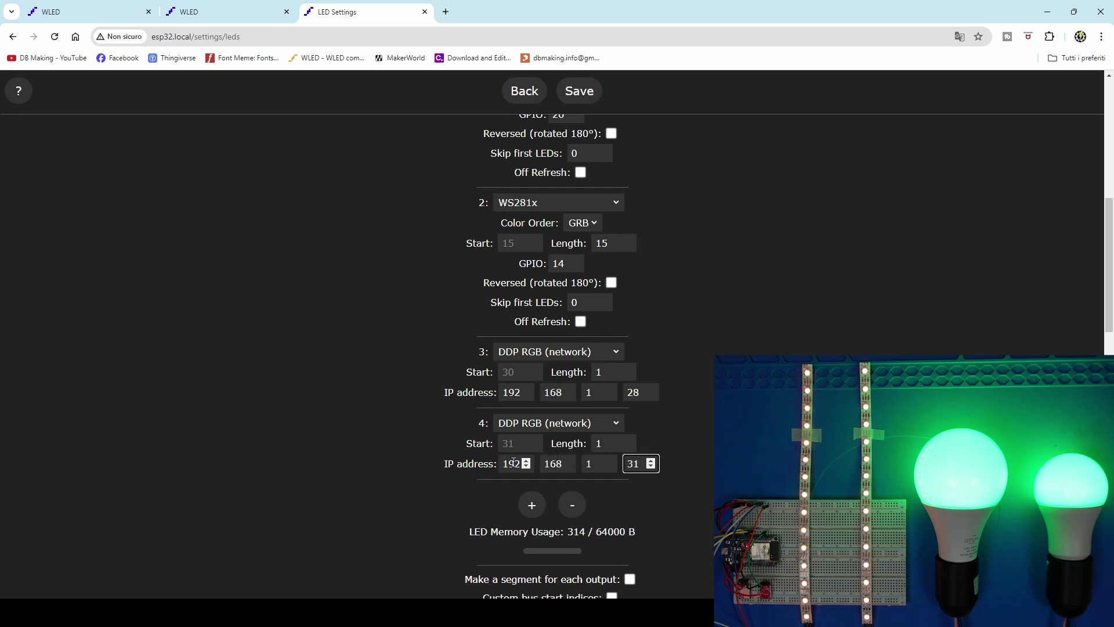
left_click(580, 91)
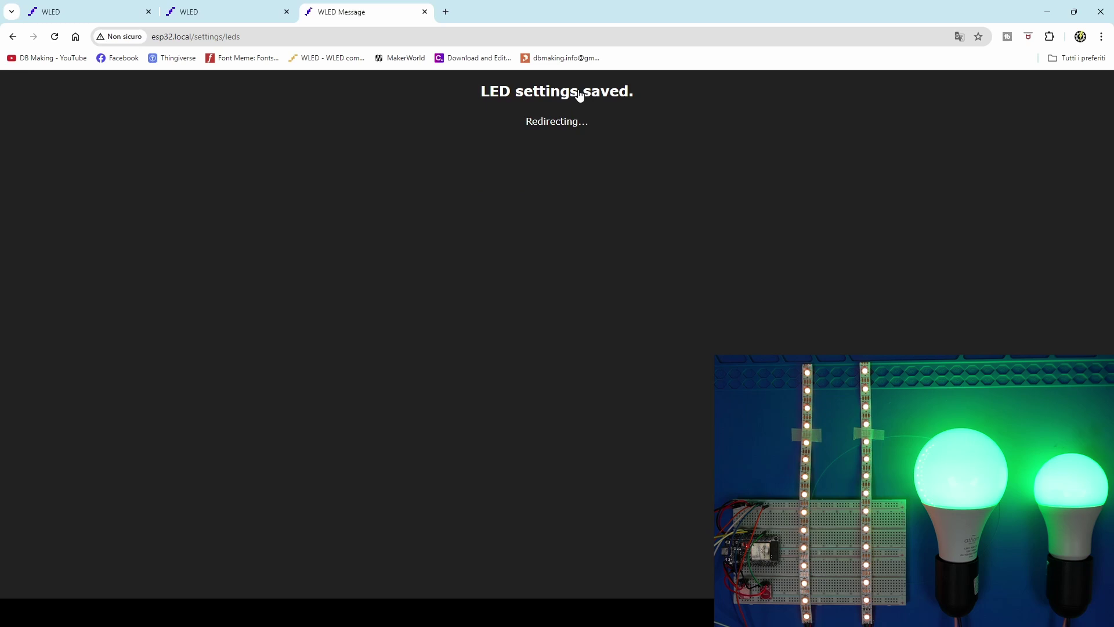
- Back on the main page, add a segment named lamp1 with Stop LED 31
left_click(578, 91)
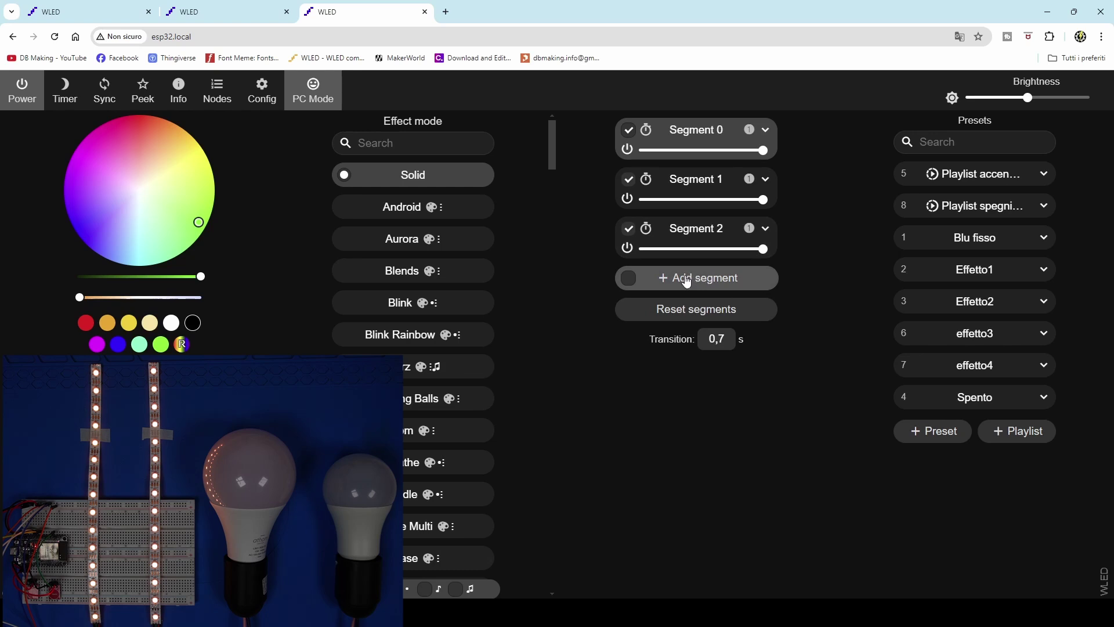
left_click(688, 280)
left_click(674, 285)
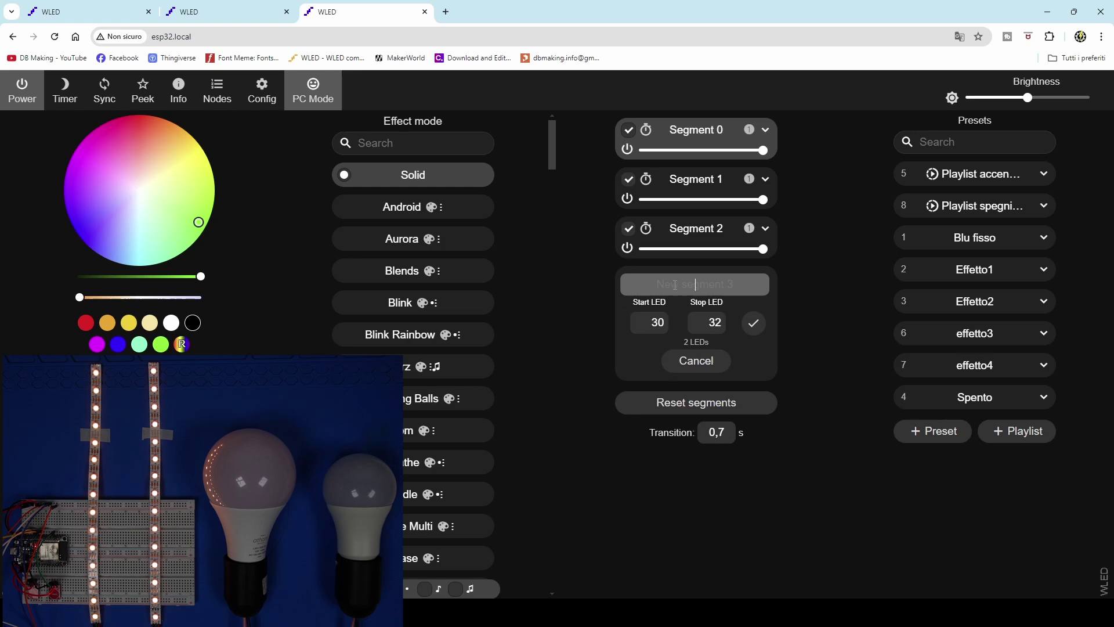
type("lamp")
type("1")
left_click(722, 323)
key("BackSpace")
type("1")
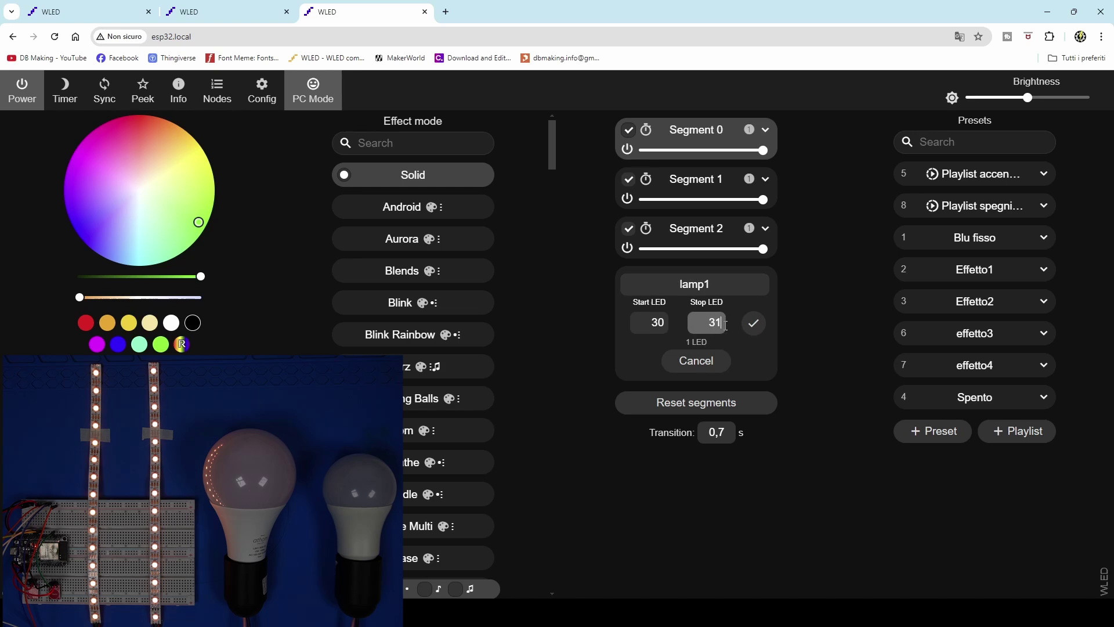
left_click(754, 323)
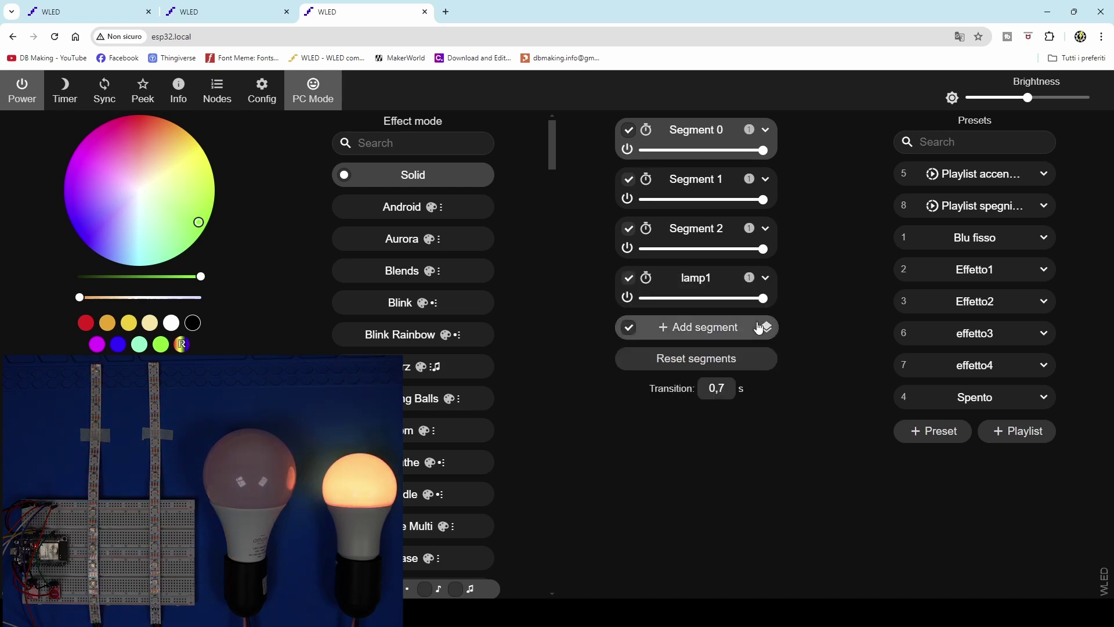
- Add a second segment named lamp2
left_click(701, 330)
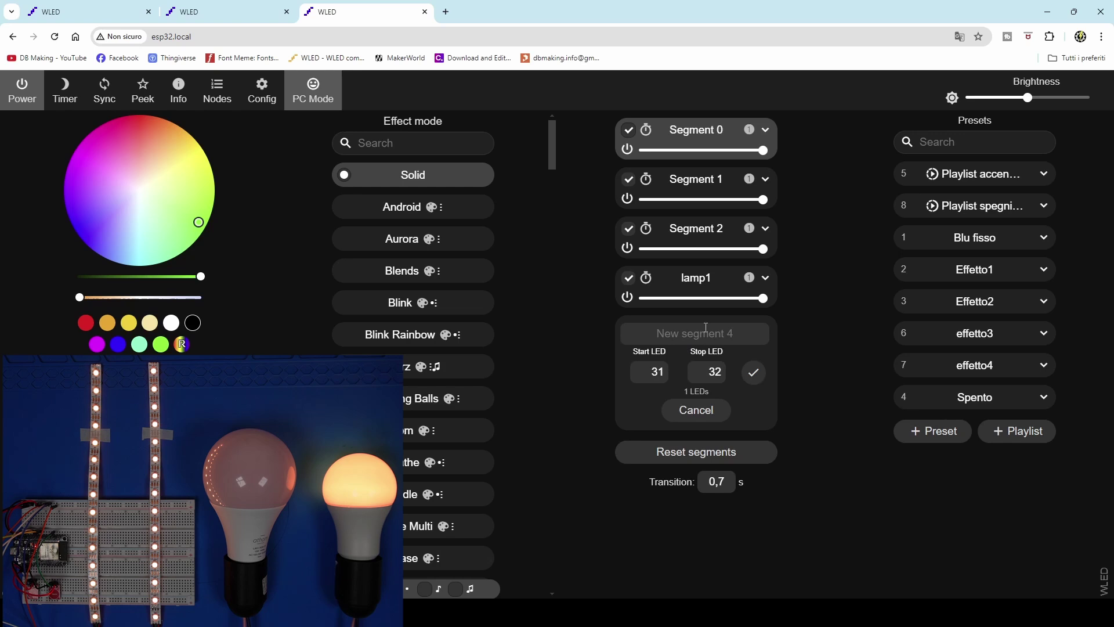
left_click(687, 332)
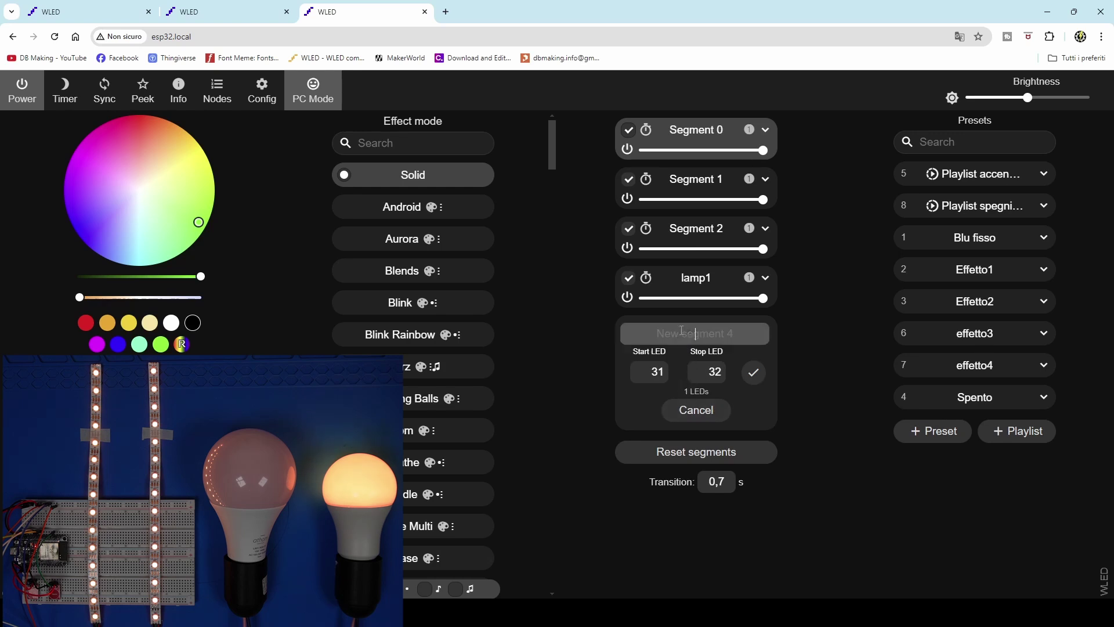
type("lamp")
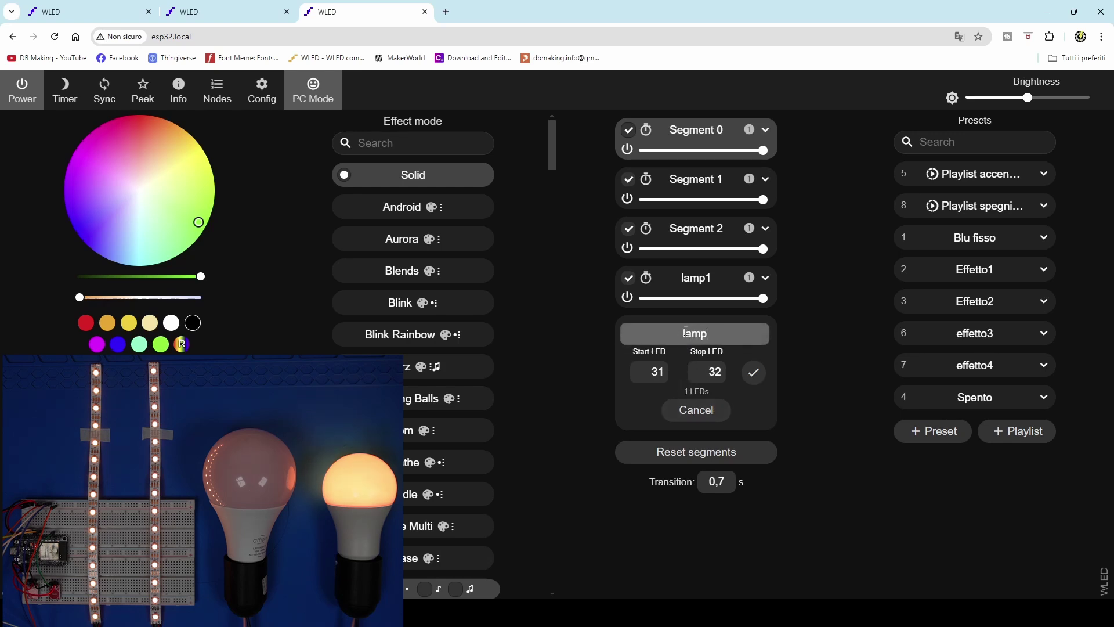
type("2")
left_click(755, 372)
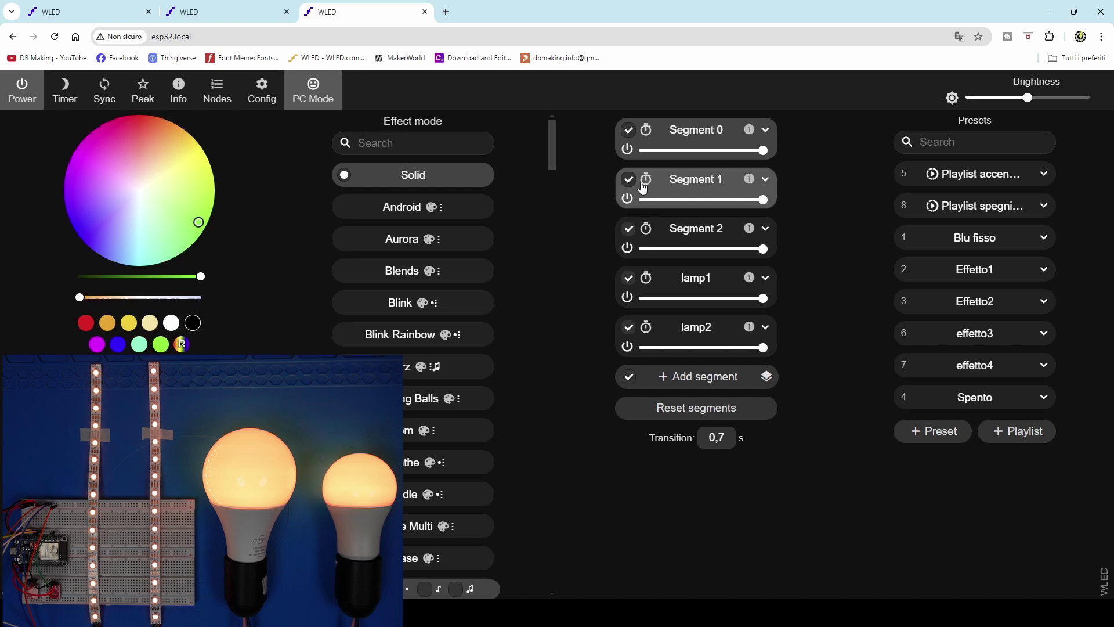
- Color only Segment 1 and lamp1 blue
left_click(628, 228)
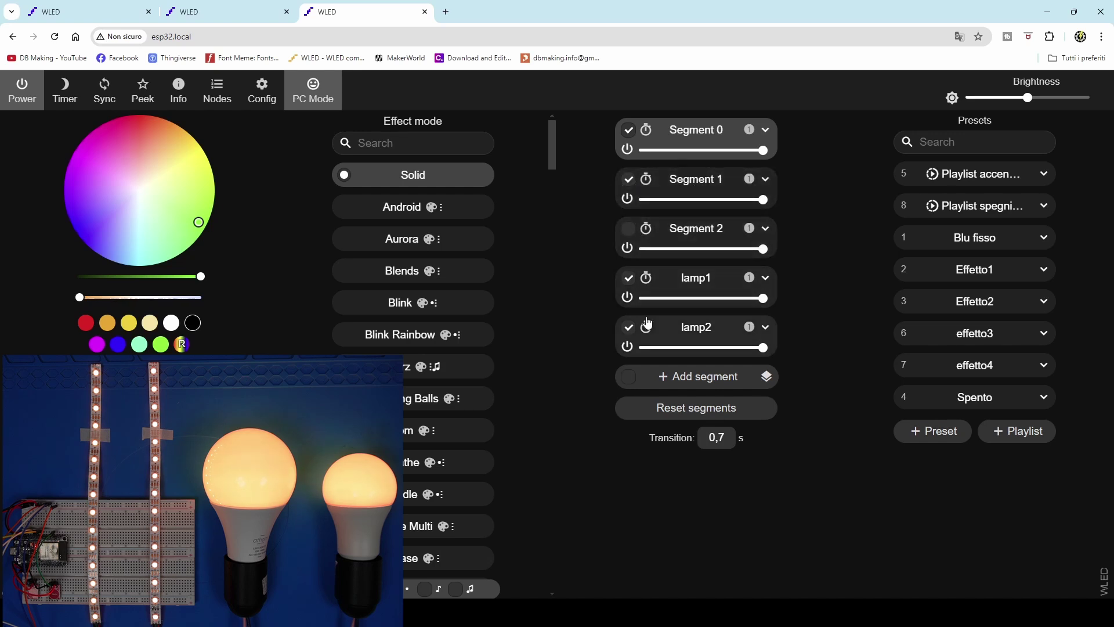
left_click(629, 327)
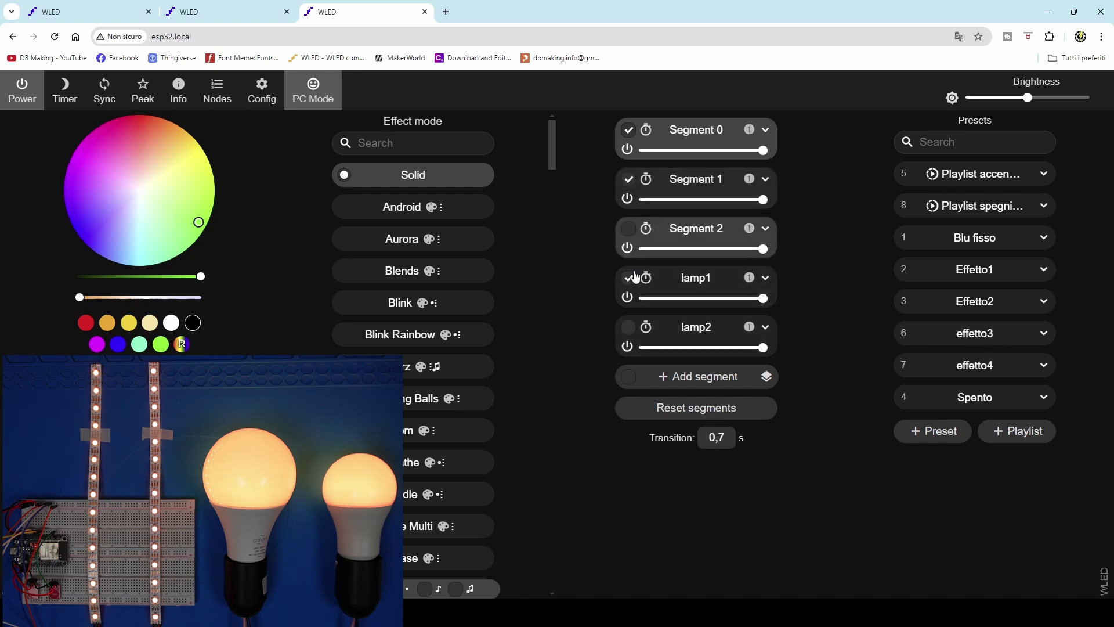
left_click(119, 343)
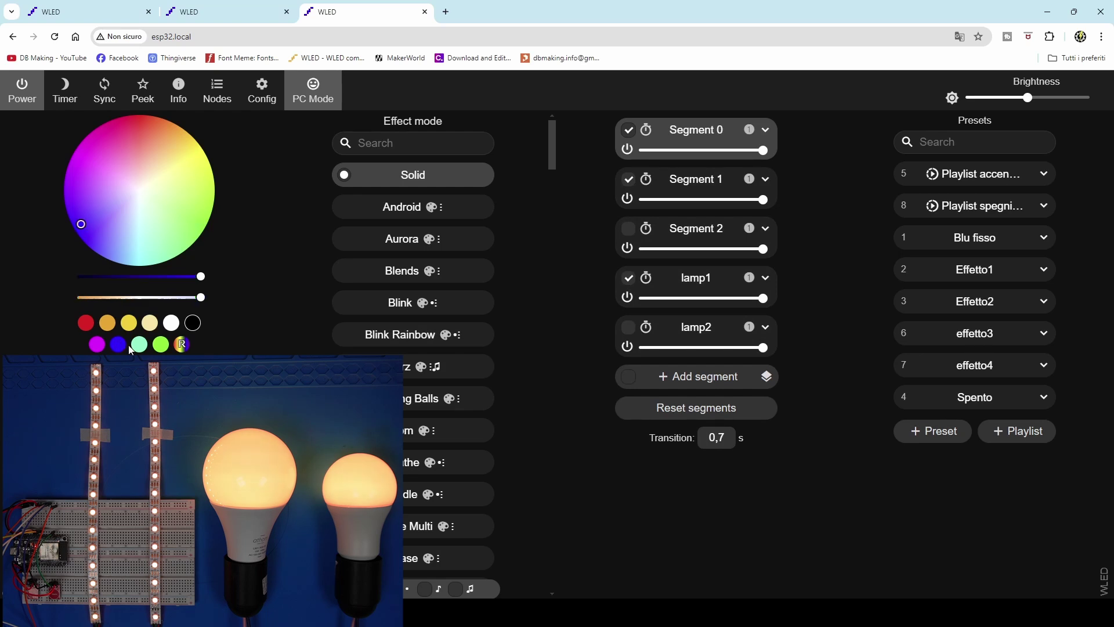
- Select only Segment 2 and lamp2 and color them red
left_click(629, 179)
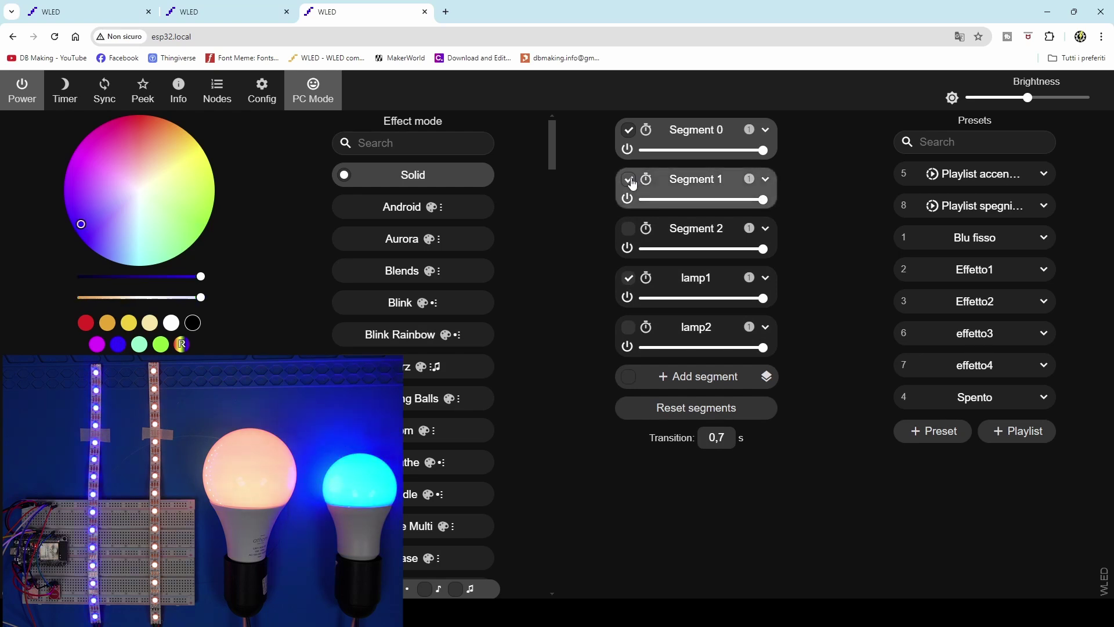
left_click(630, 277)
left_click(629, 229)
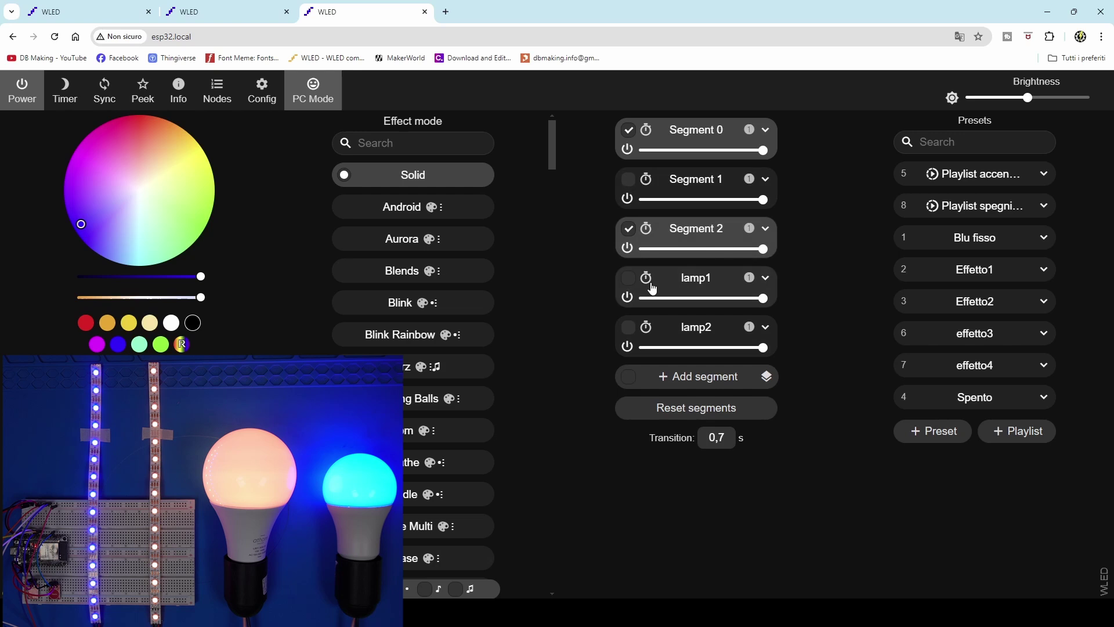
left_click(629, 327)
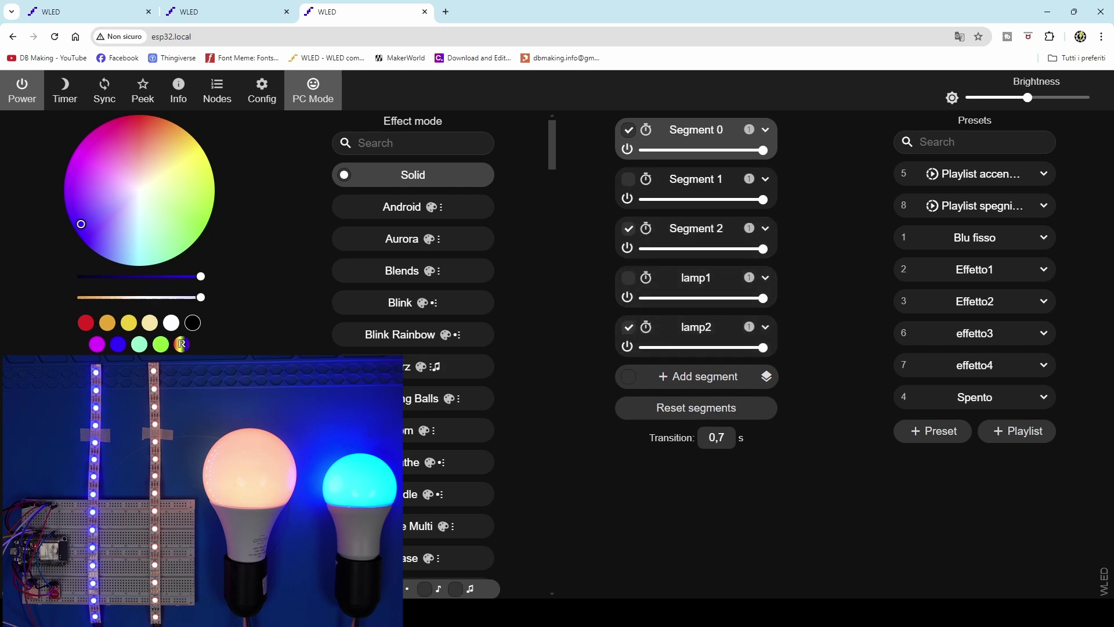
left_click(86, 322)
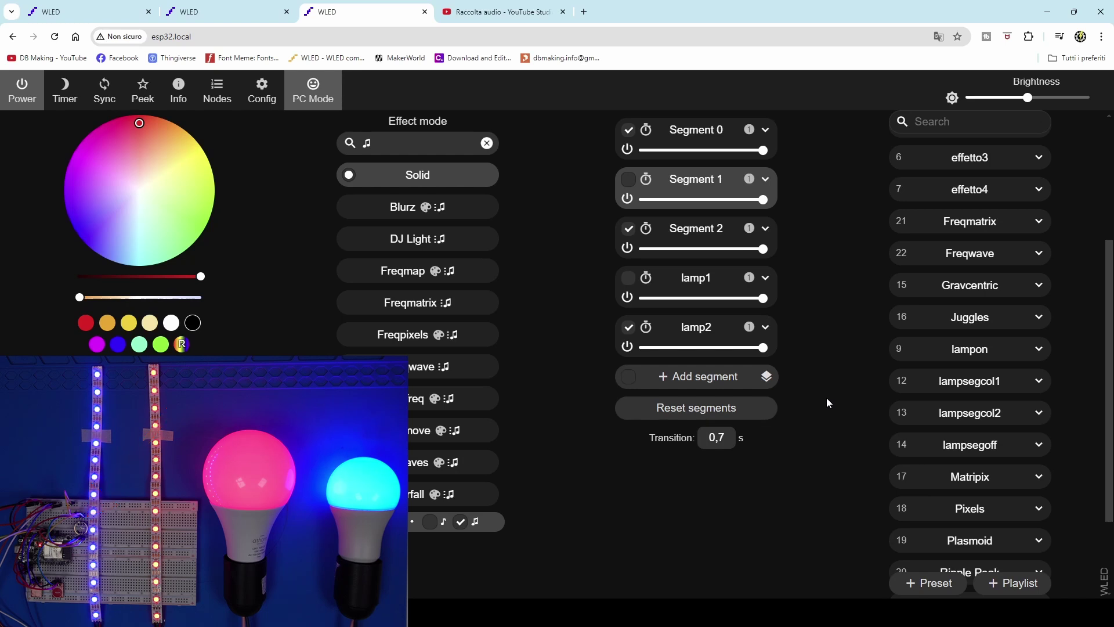
scroll(969, 186, "up", 3)
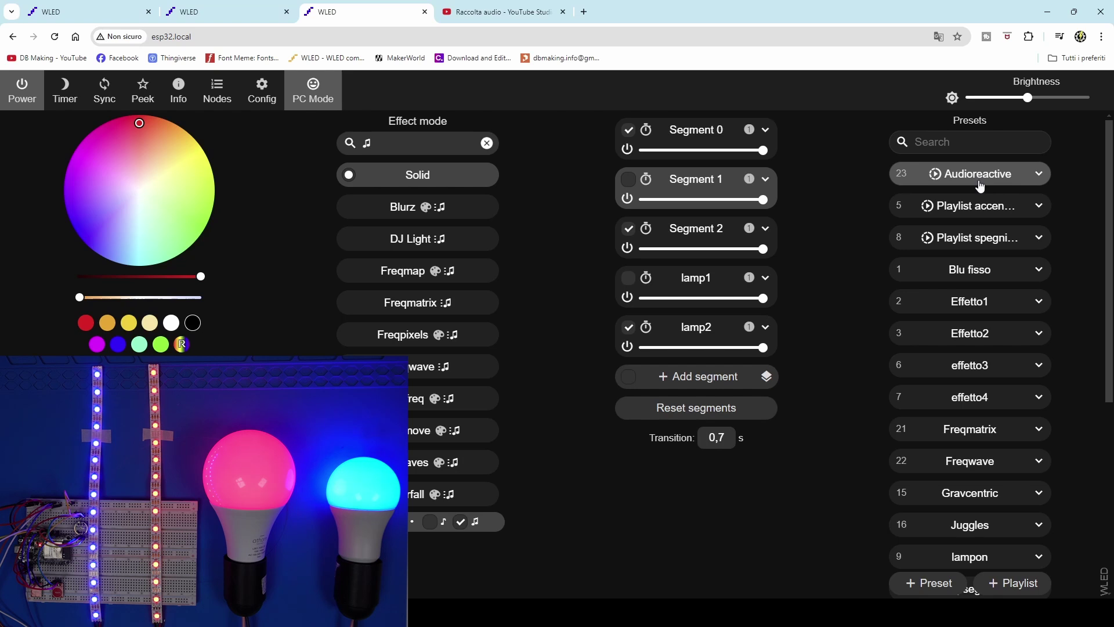
- Apply preset 23, Audioreactive, from the Presets list
left_click(976, 174)
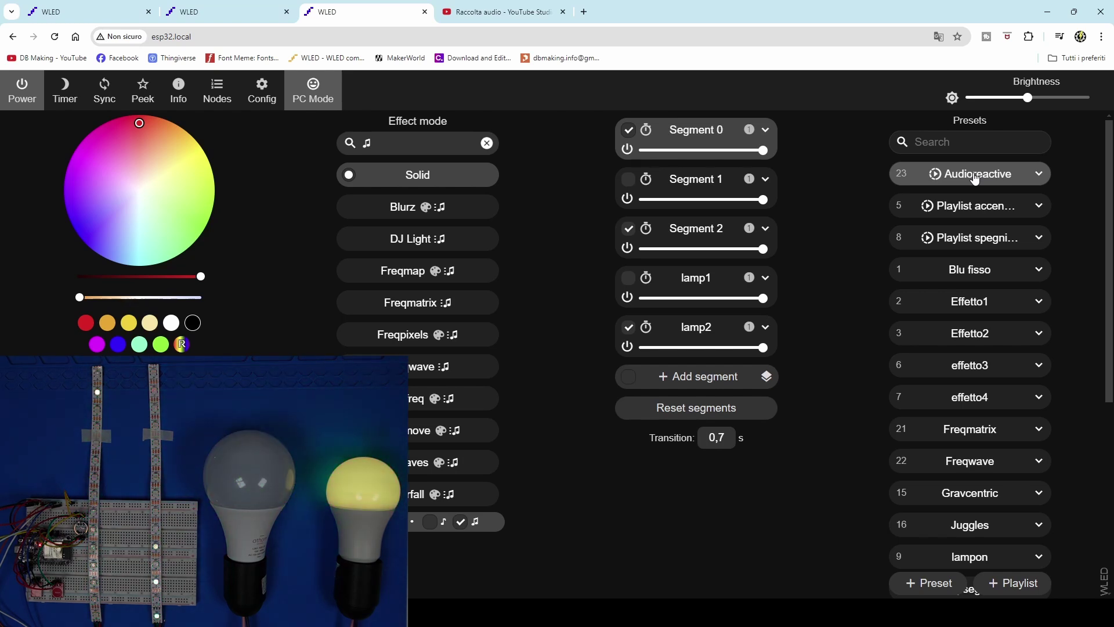
left_click(975, 174)
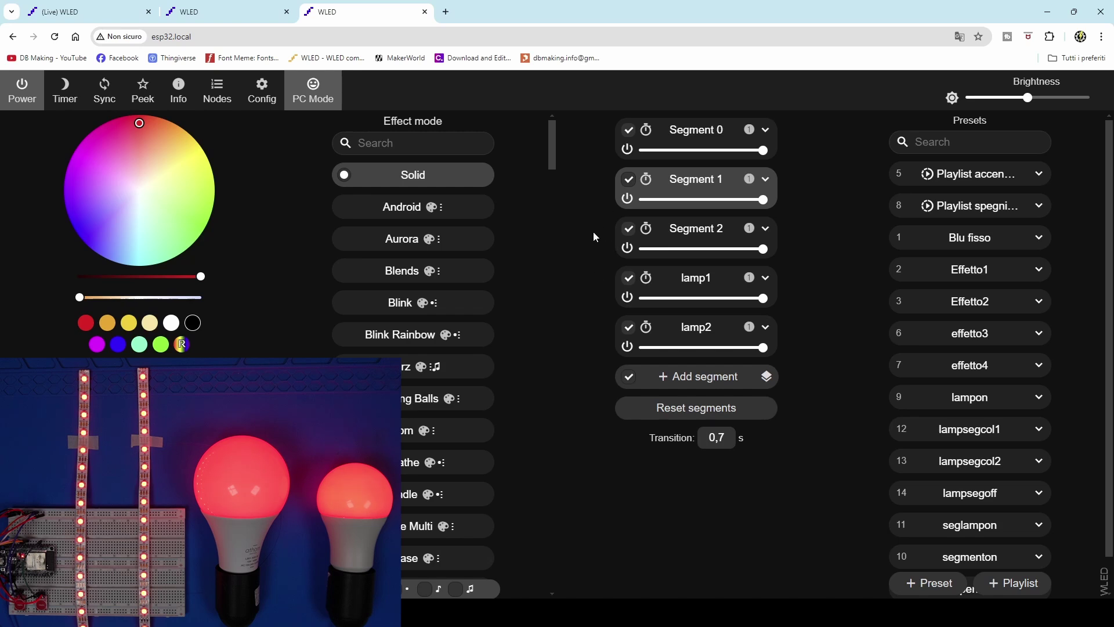
- Toggle master power off and on, then power off Segment 1 and lamp1
left_click(21, 91)
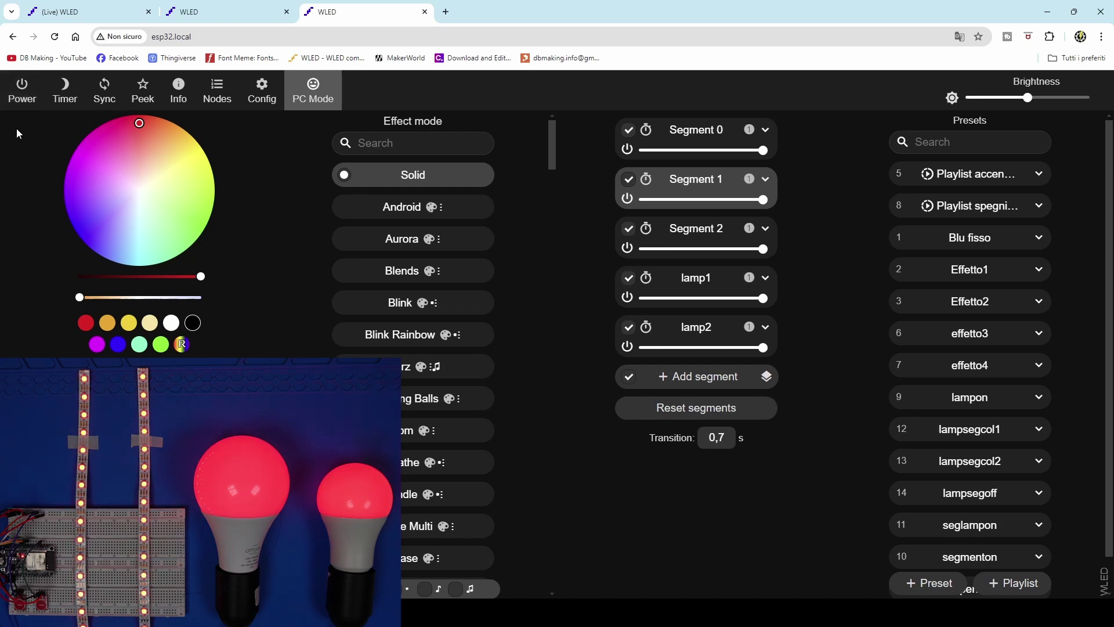
left_click(27, 97)
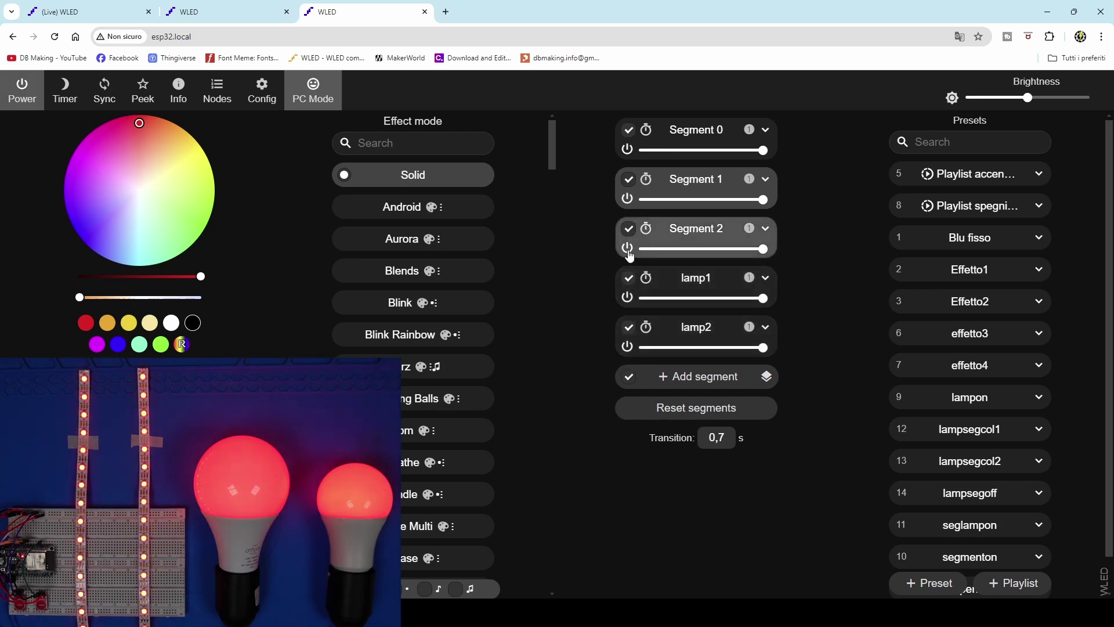
left_click(627, 199)
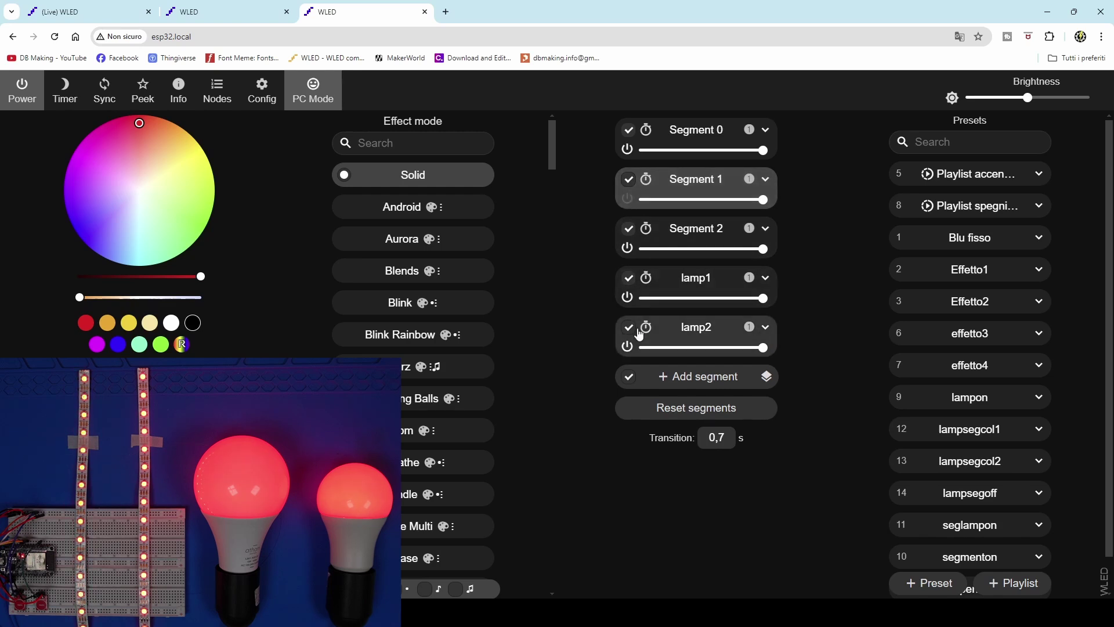
left_click(627, 297)
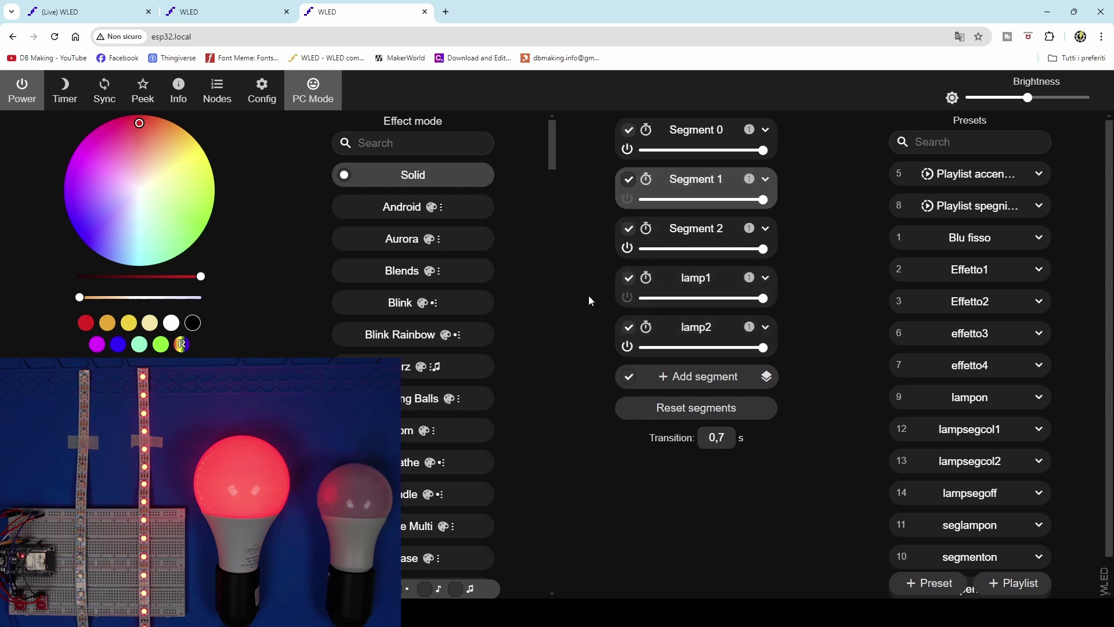